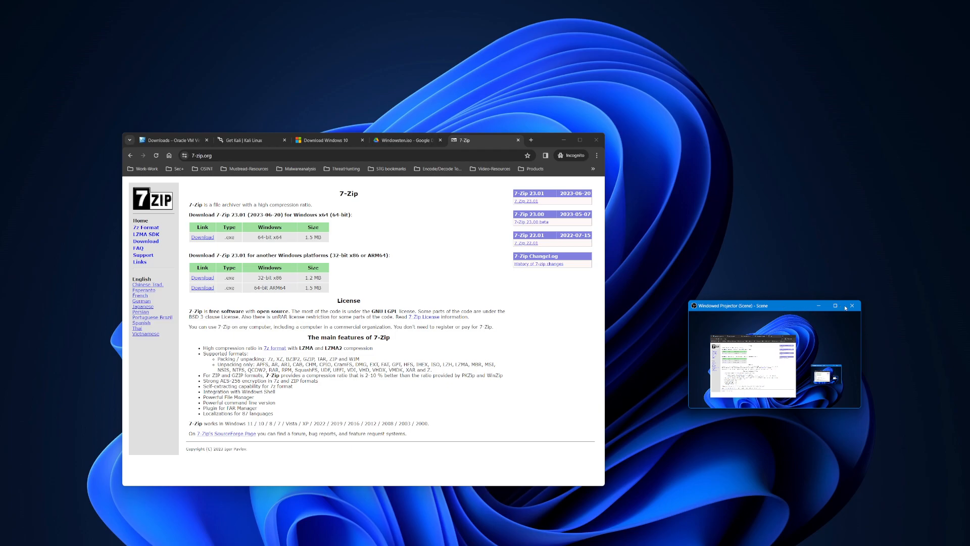
Review the Pre-built Virtual Machines section of the Kali Linux download page.
drag(541, 146, 519, 107)
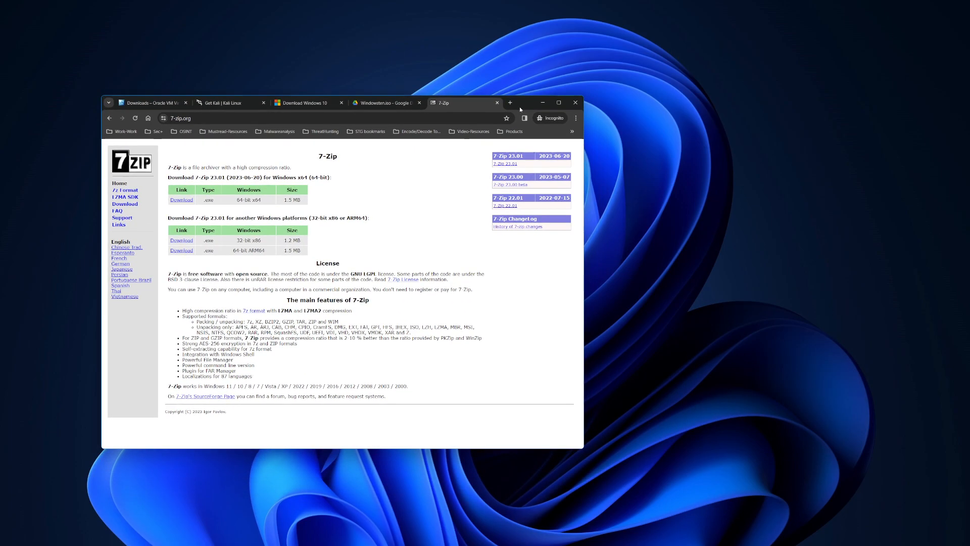
click(232, 102)
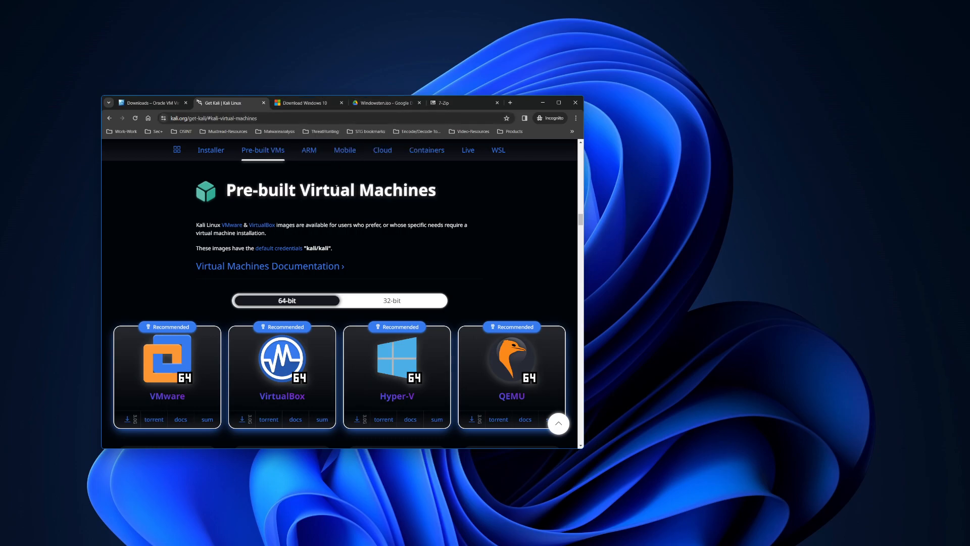
drag(228, 192, 429, 191)
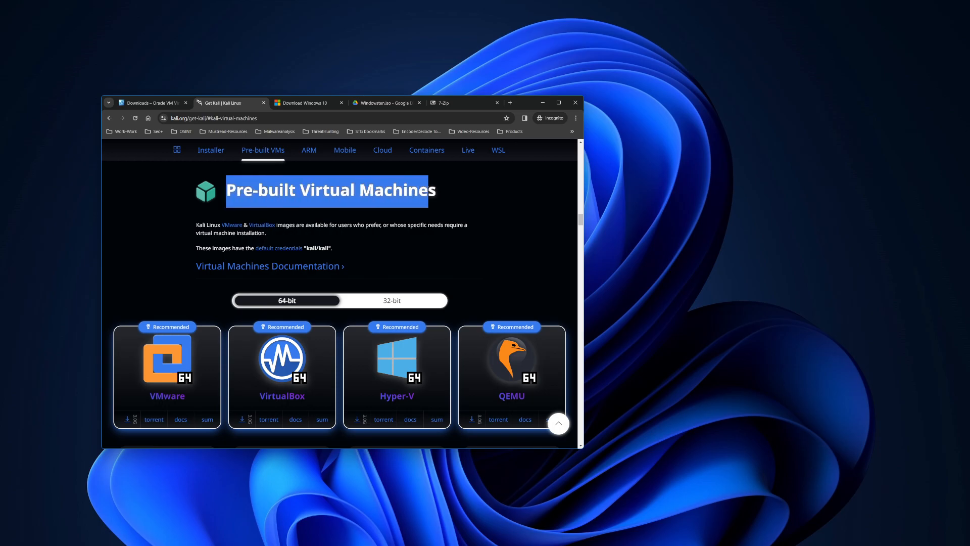
click(428, 189)
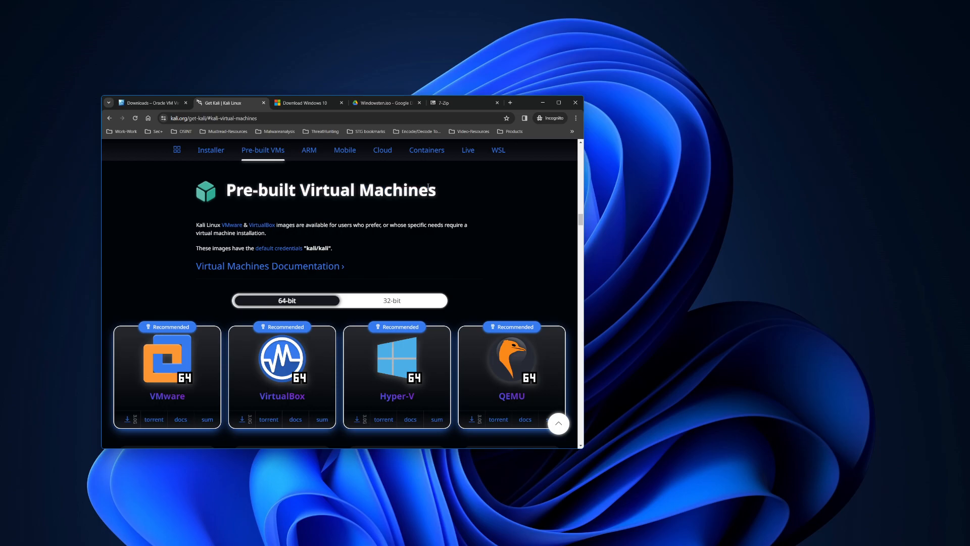
drag(428, 187, 287, 191)
click(287, 191)
Examine the VirtualBox 7.0.12 platform packages for Windows and macOS / Intel hosts on the VirtualBox downloads page.
click(152, 102)
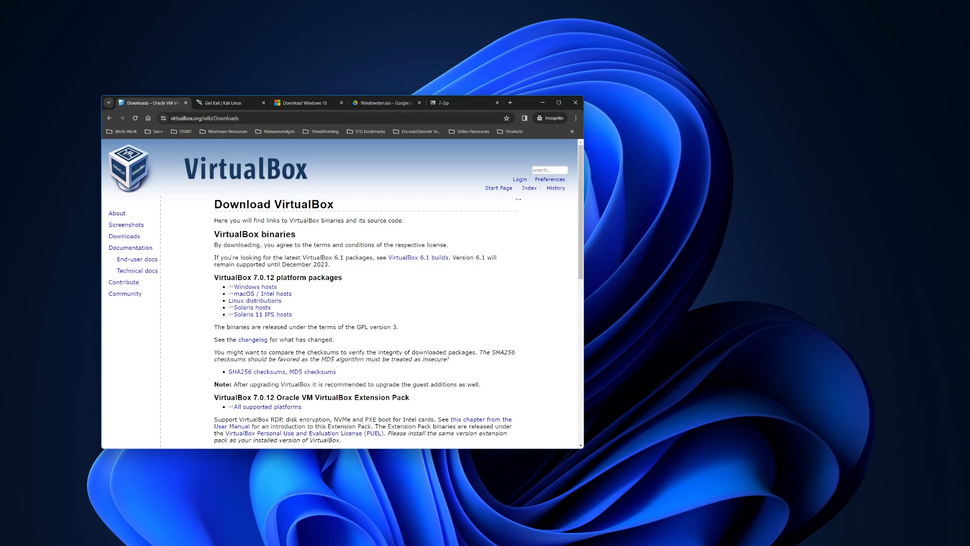
triple_click(226, 287)
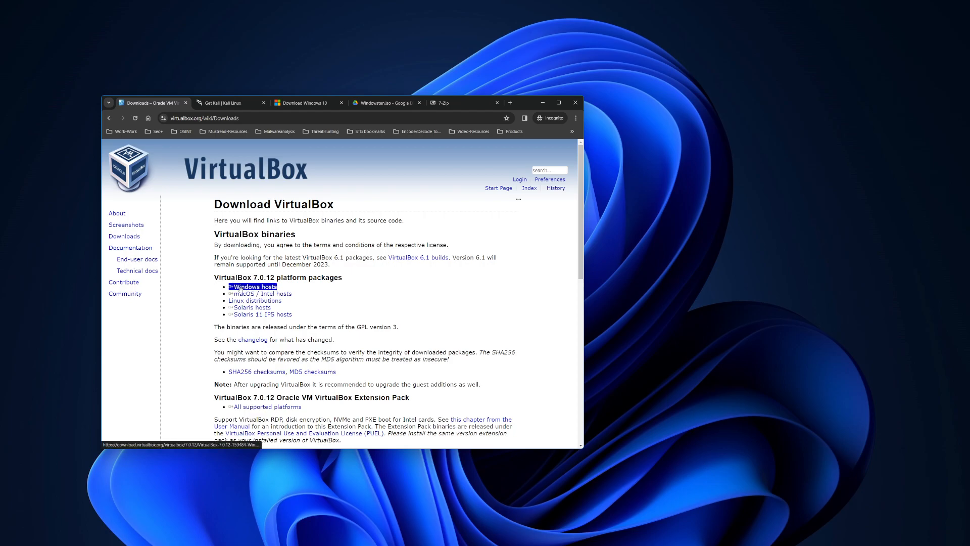
click(266, 286)
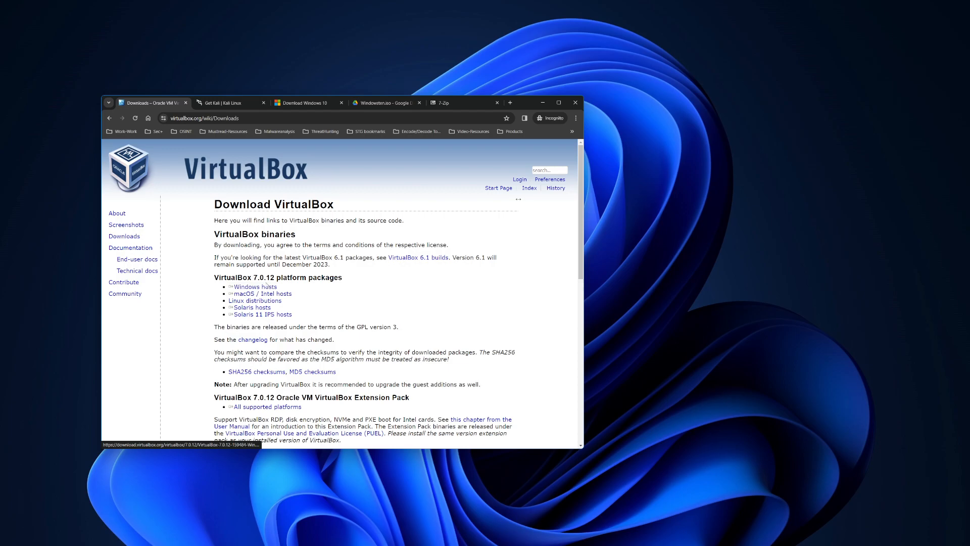
triple_click(291, 294)
click(299, 297)
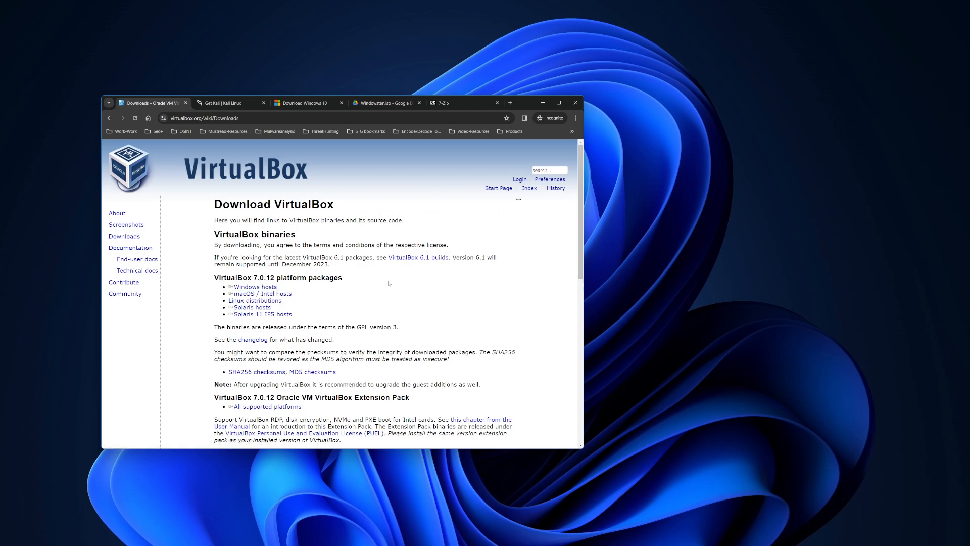
scroll(389, 283, down, 1)
drag(227, 238, 277, 239)
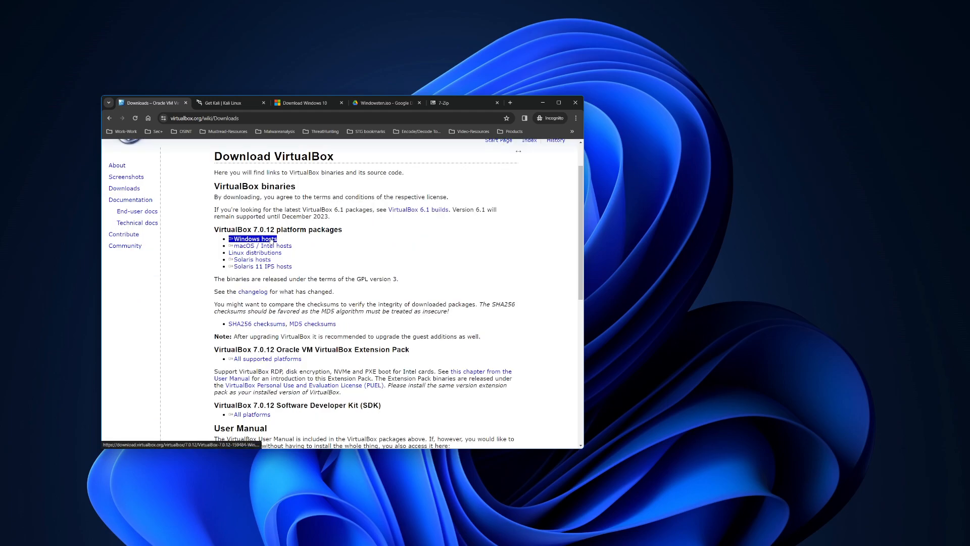
click(323, 253)
Locate the VirtualBox 7.0.12 Extension Pack section on the VirtualBox downloads page.
scroll(361, 302, down, 1)
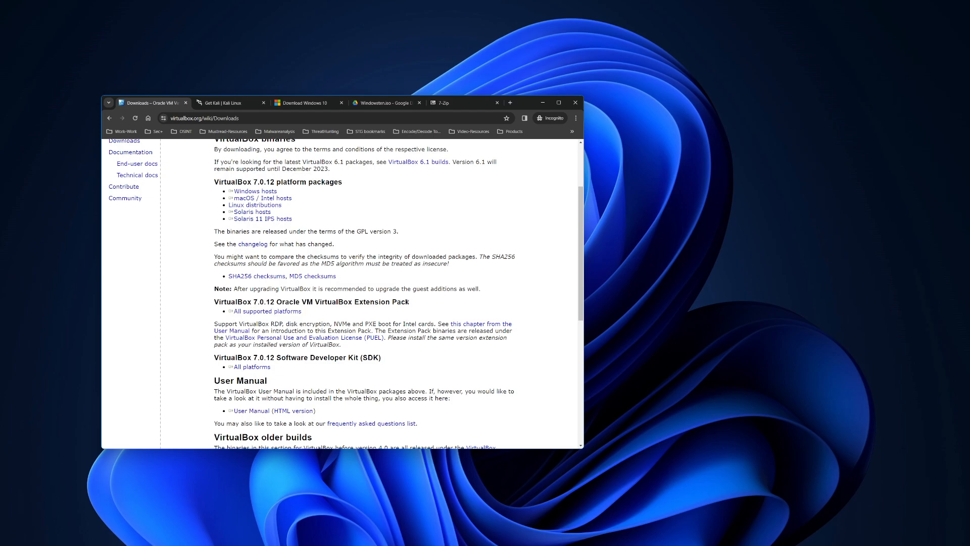
drag(410, 302, 289, 313)
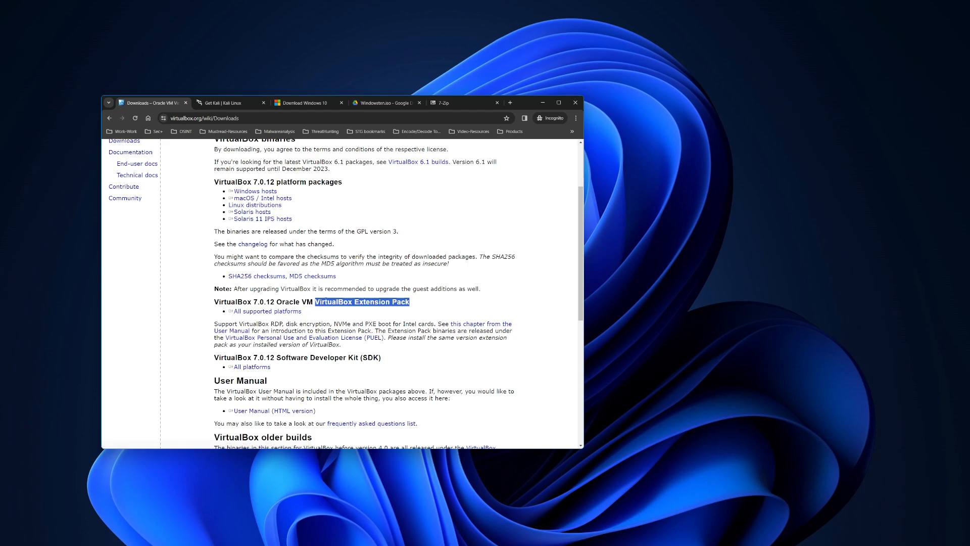
click(326, 301)
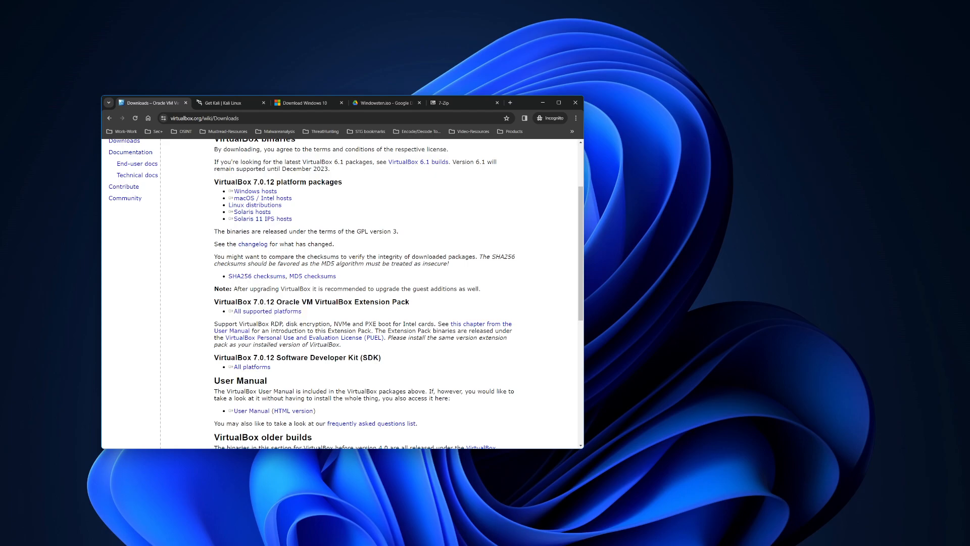
scroll(255, 308, up, 1)
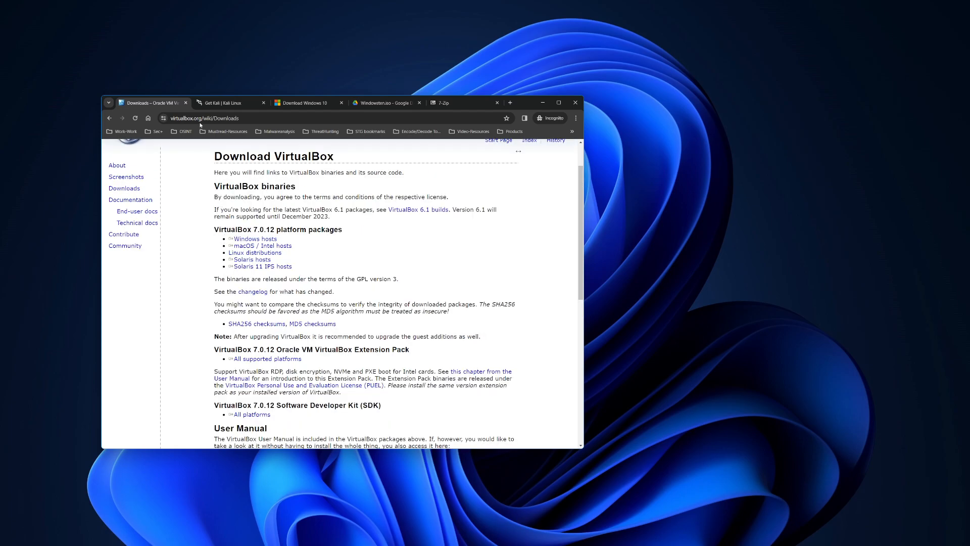
Look over the 64-bit Kali Linux virtual machine images and the 7-Zip download page.
mouse_move(220, 105)
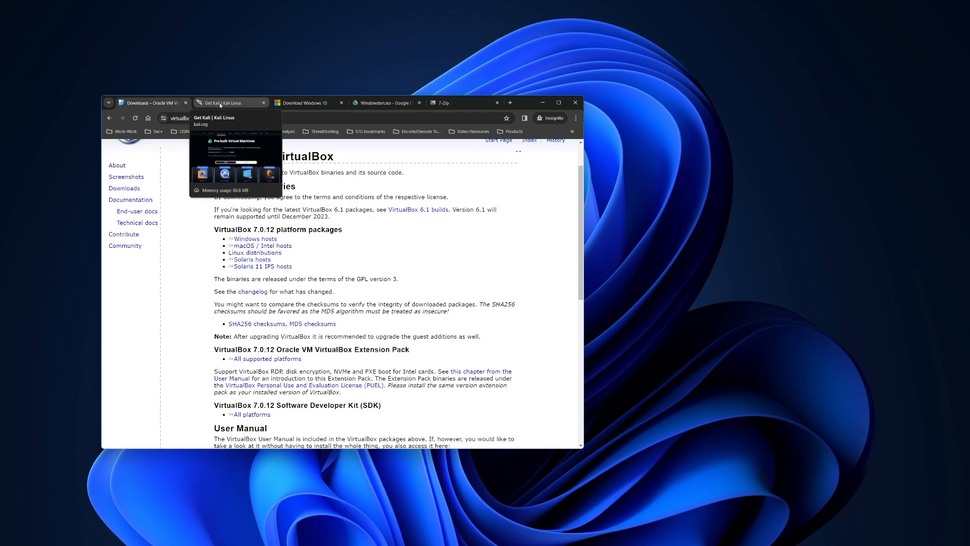
click(220, 104)
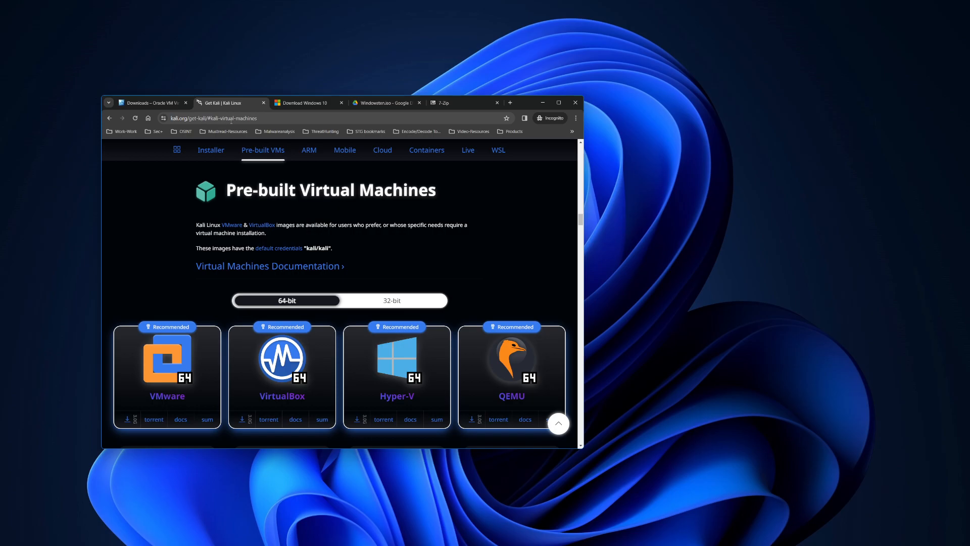
scroll(264, 282, down, 1)
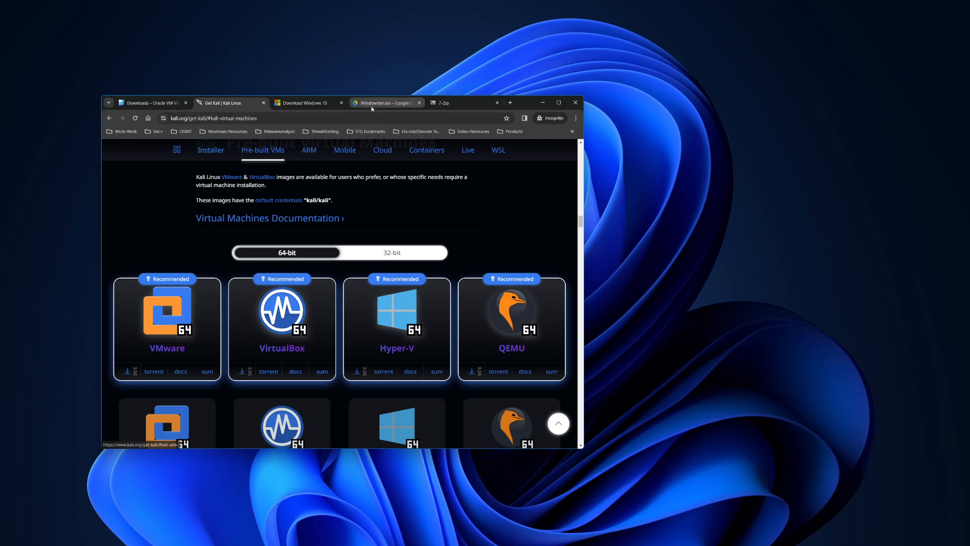
click(439, 105)
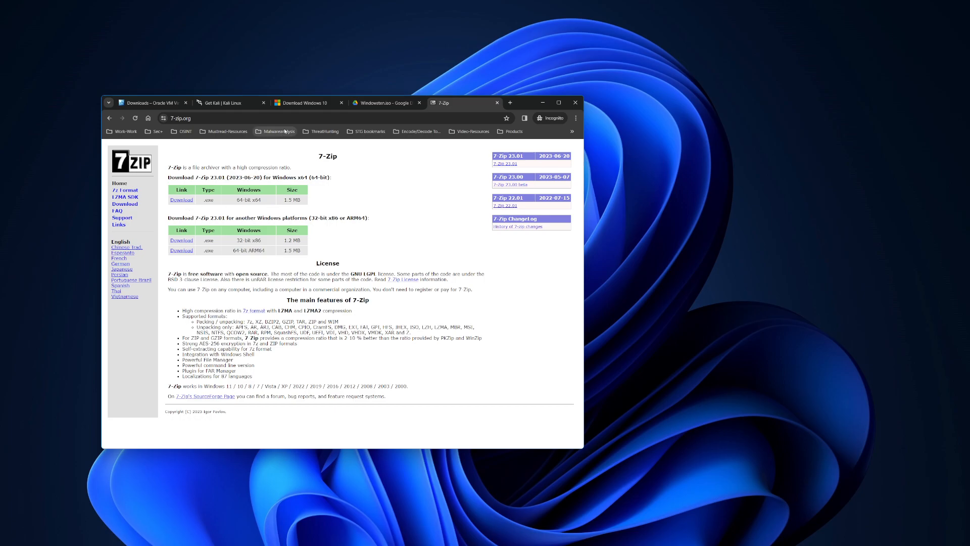
Find the Windows 10 installation media download on Microsoft's Download Windows 10 page.
click(301, 101)
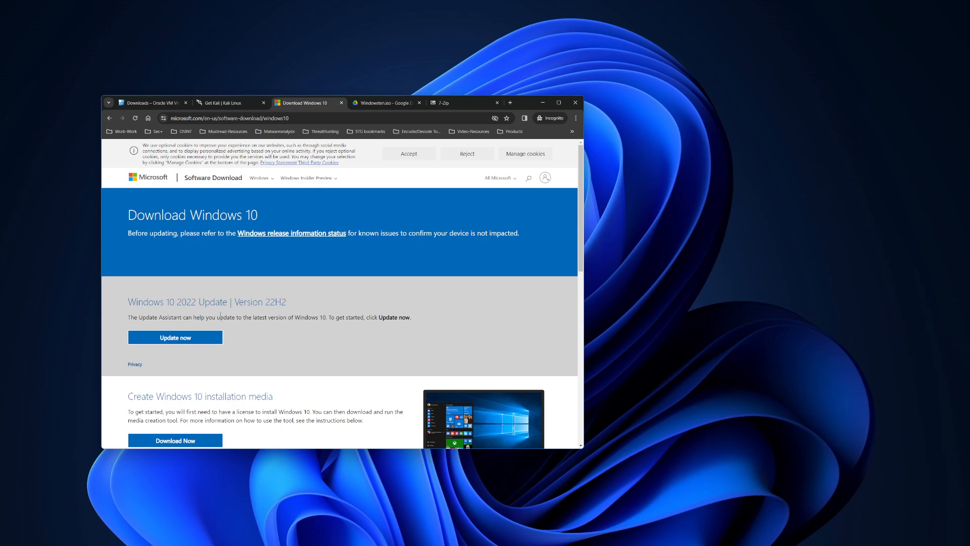
scroll(227, 317, down, 1)
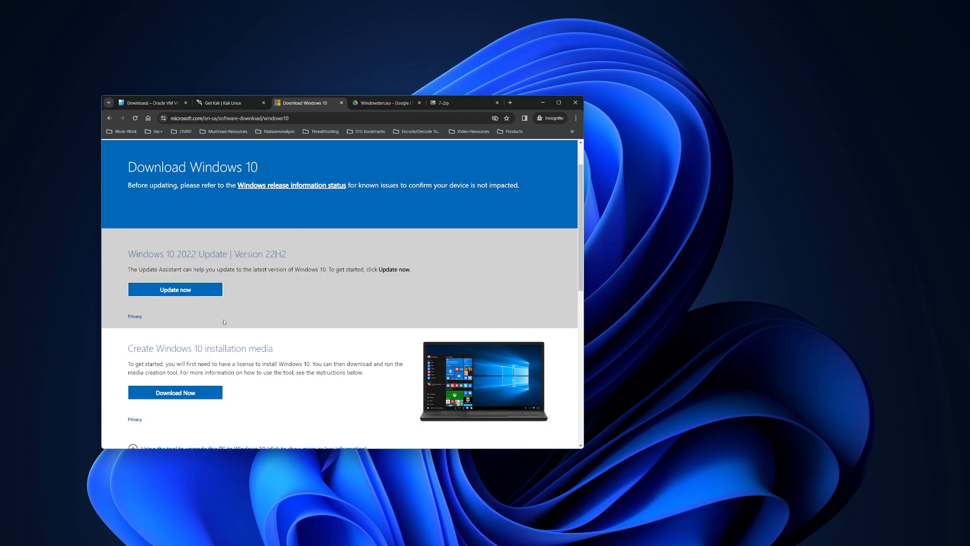
scroll(228, 322, down, 2)
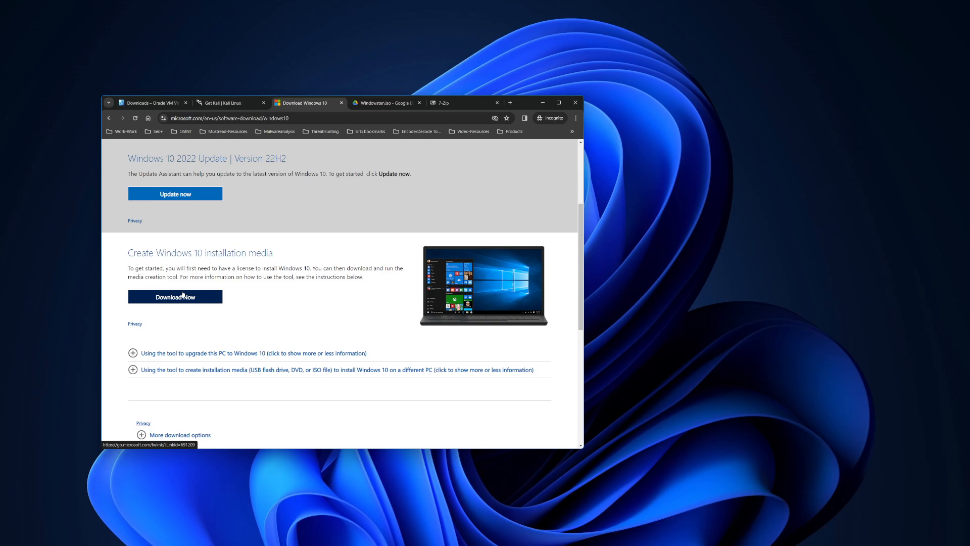
right_click(299, 285)
click(285, 277)
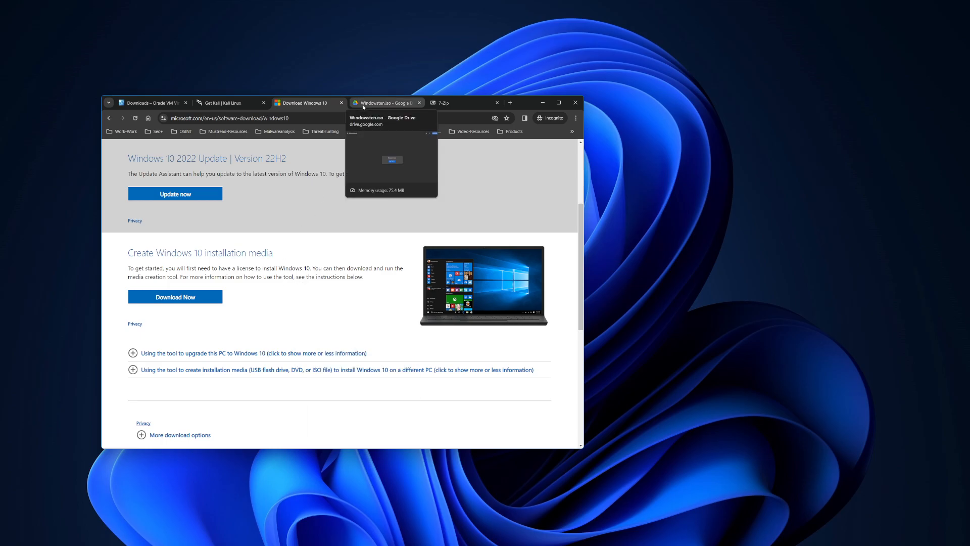
View the Windowsten.iso file on Google Drive as the alternative source to Microsoft's Windows 10 download page.
click(362, 104)
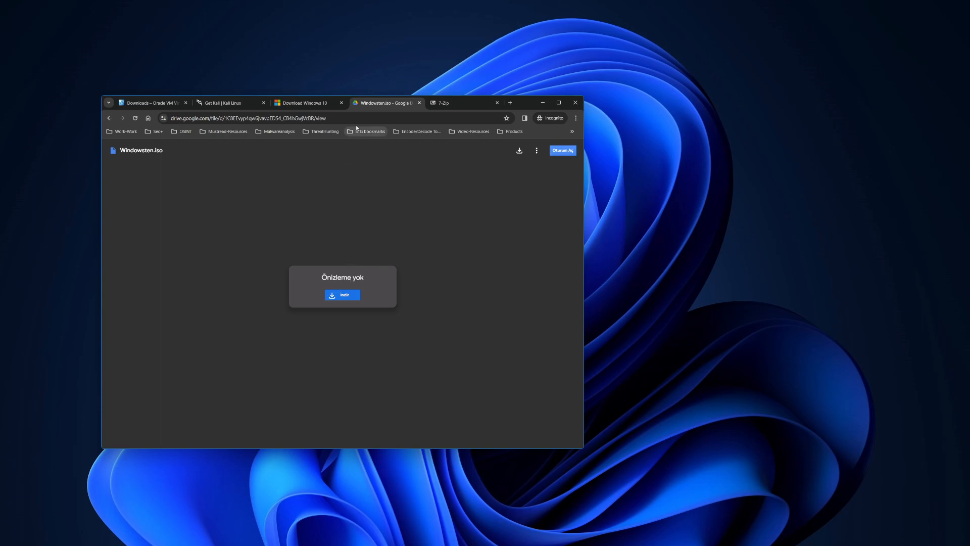
click(309, 105)
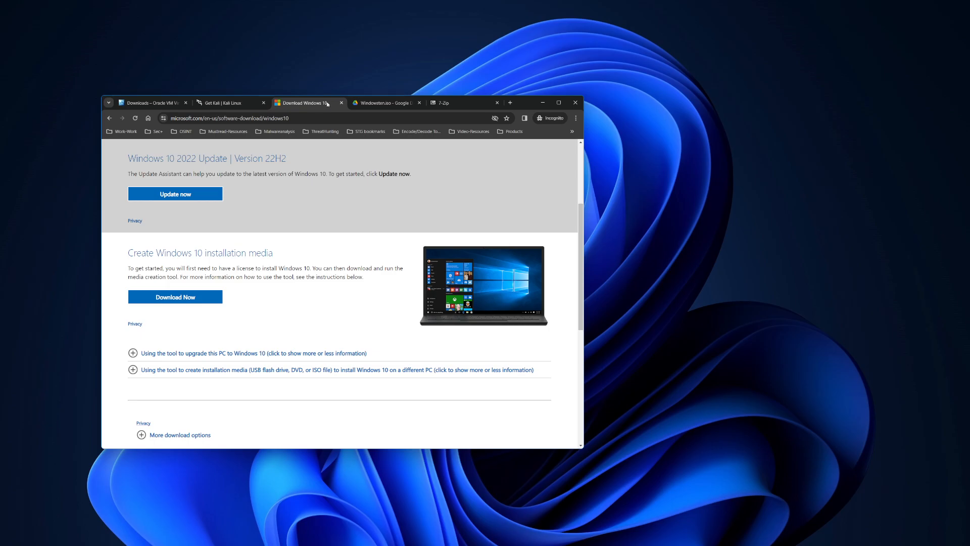
click(369, 104)
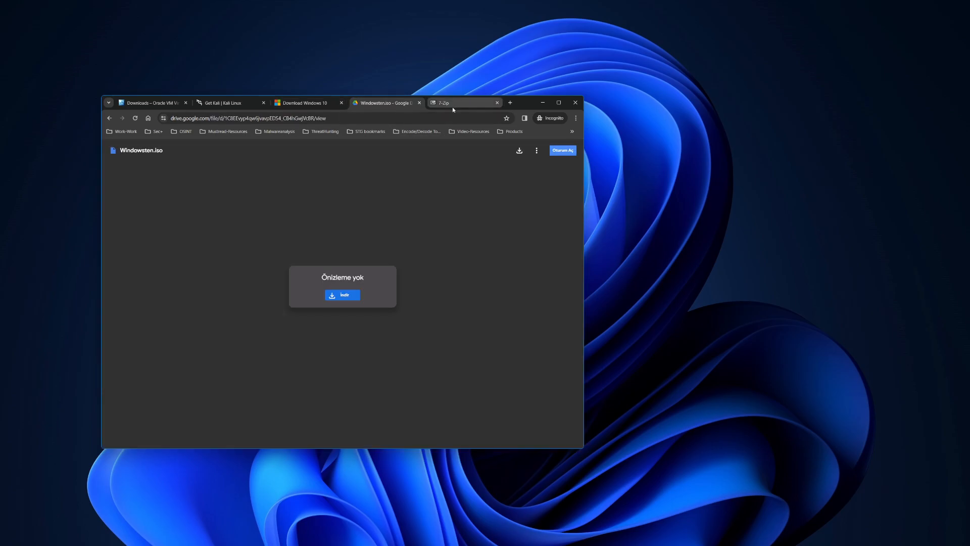
Minimize the browser and open the VMFOLDER folder inside Downloads in File Explorer.
click(542, 103)
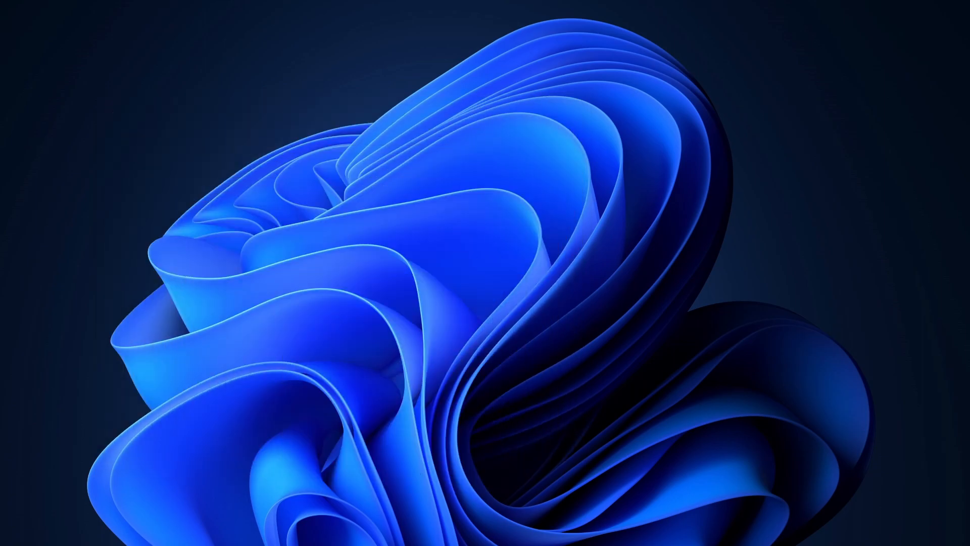
key(super+e)
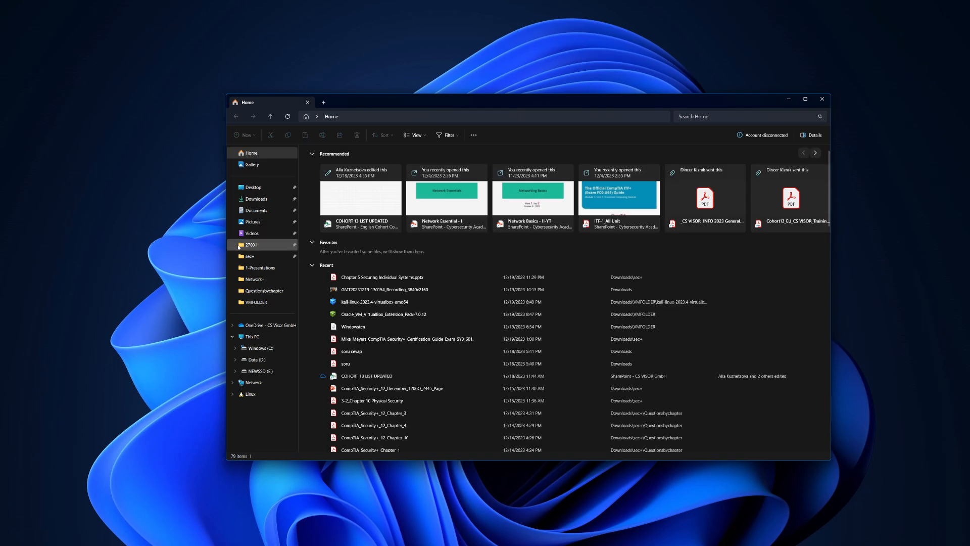
double_click(372, 171)
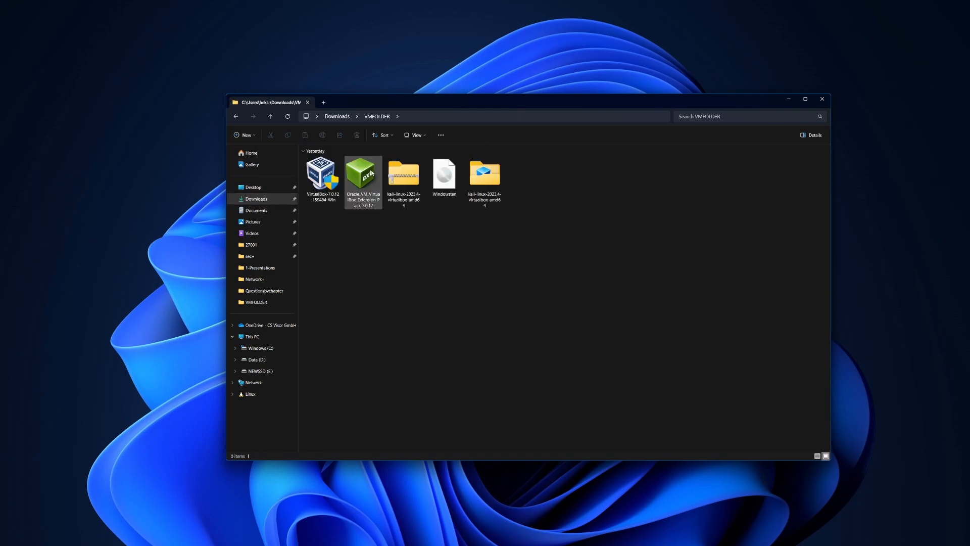
drag(444, 98, 367, 109)
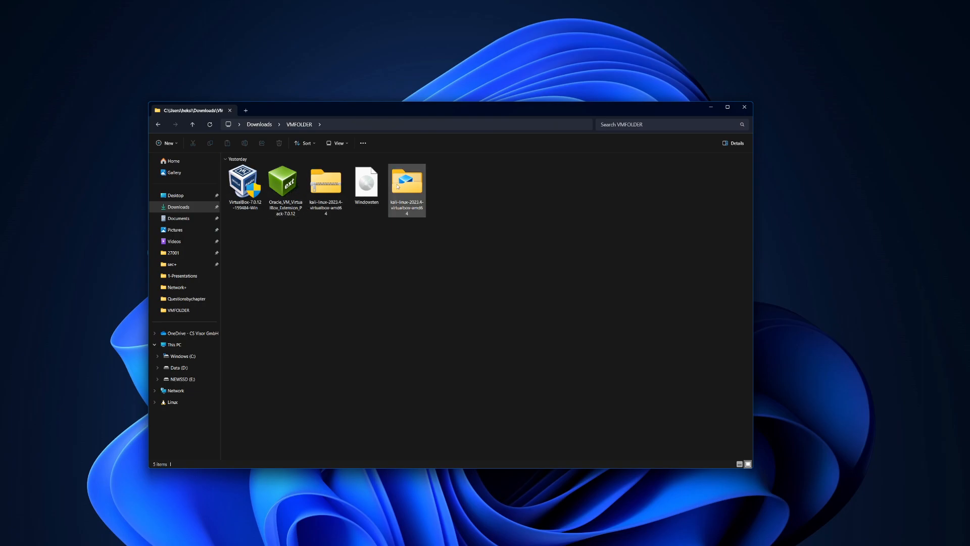
Run the VirtualBox 7.0.12 Windows installer in VMFOLDER as administrator.
click(245, 188)
right_click(241, 193)
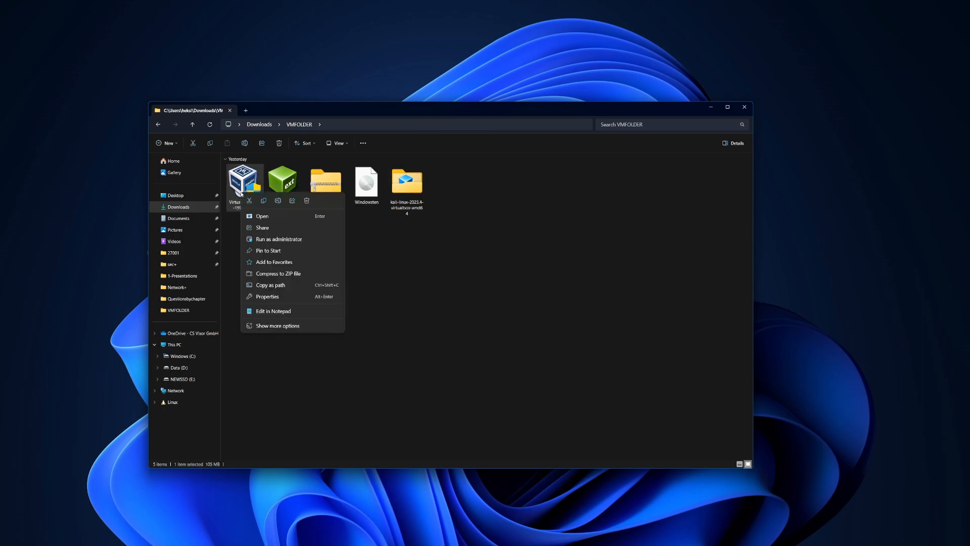
click(278, 239)
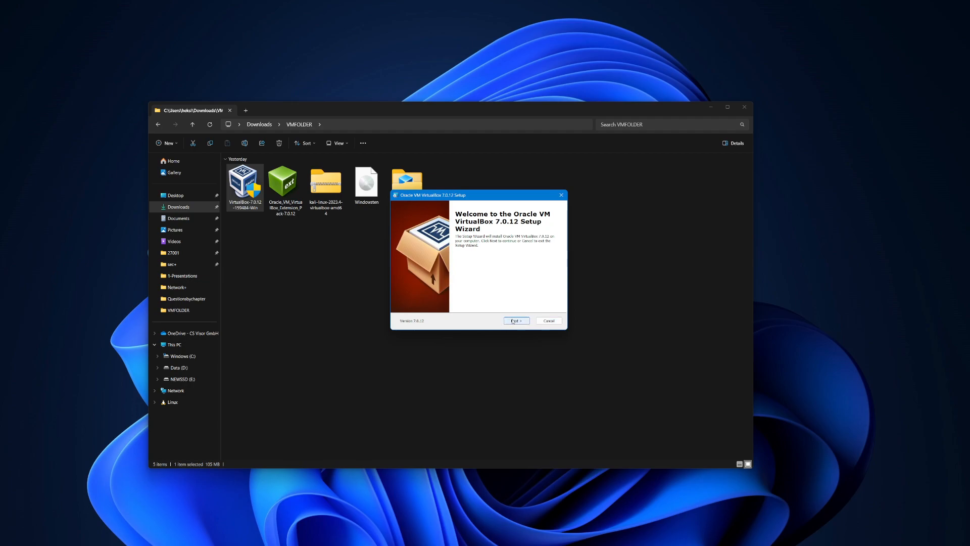
Install VirtualBox 7.0.12 through the setup wizard and finish with the option to start it after installation turned off.
click(513, 322)
click(513, 322)
click(513, 322)
click(514, 321)
click(513, 321)
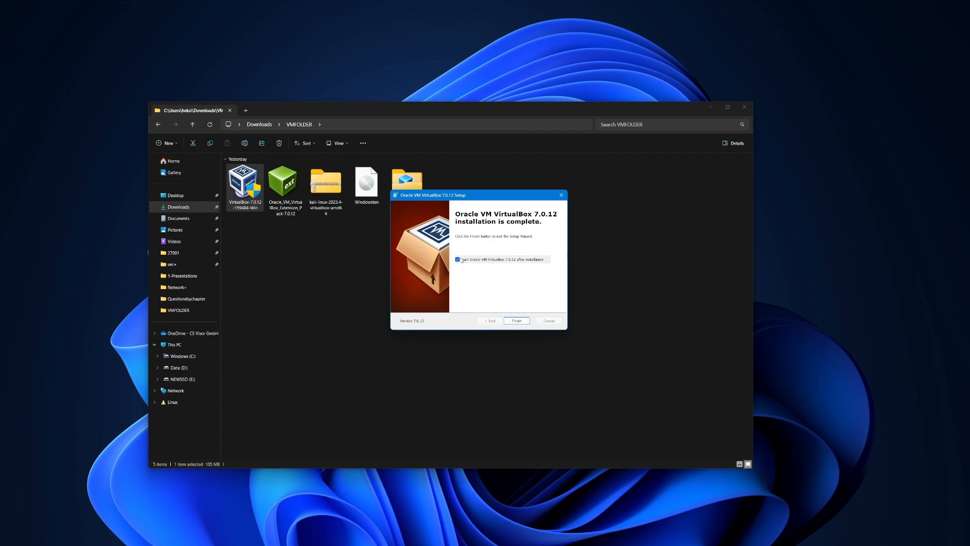
click(457, 259)
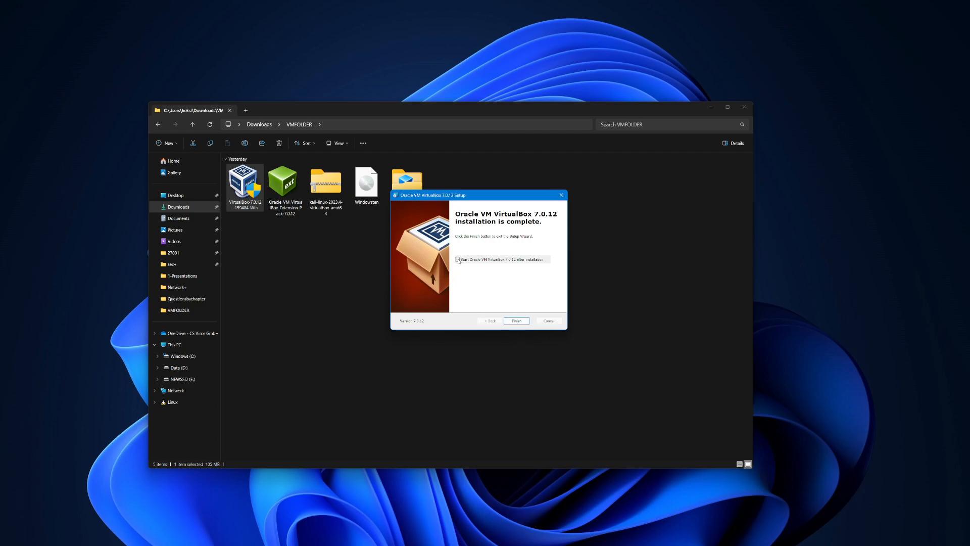
click(516, 321)
Reinstall the Oracle VM VirtualBox Extension Pack 7.0.12 from VMFOLDER and accept its license agreement.
click(281, 243)
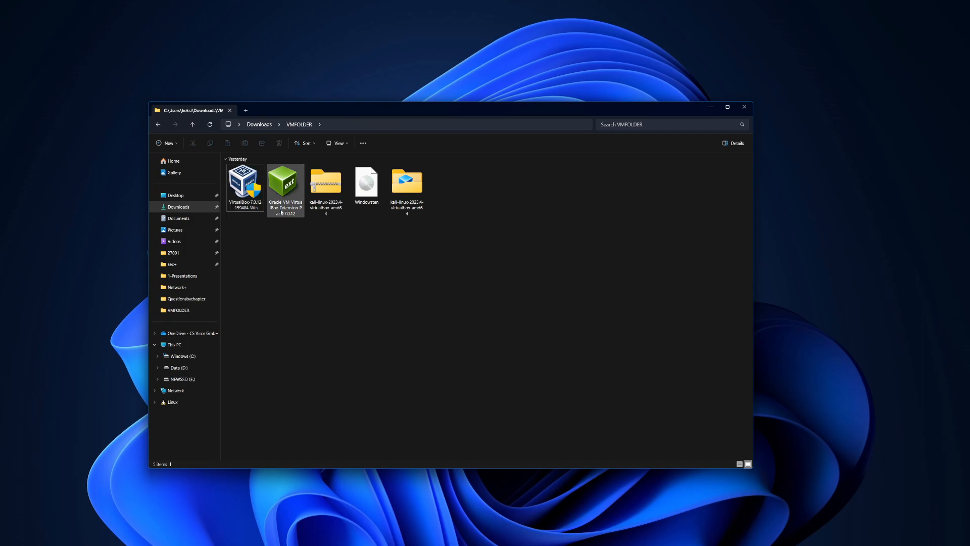
click(278, 197)
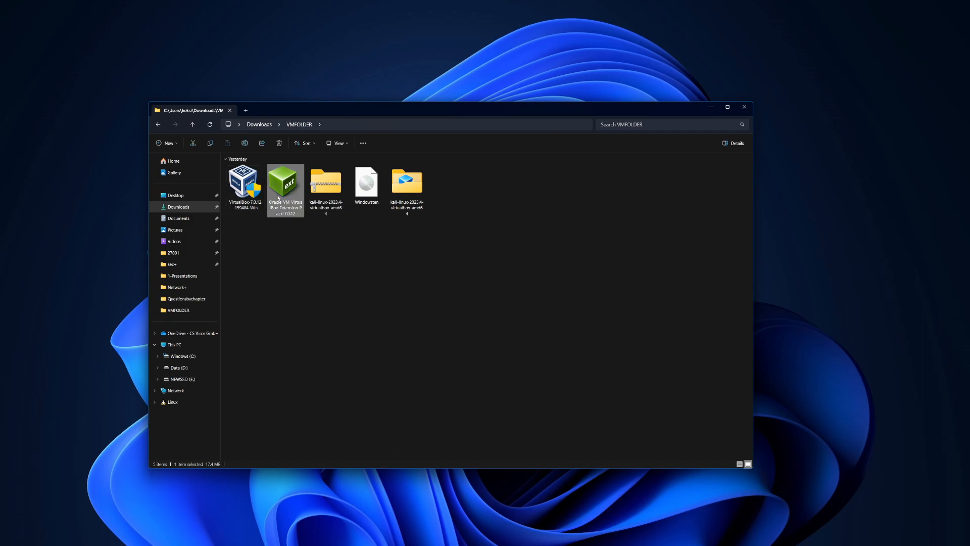
double_click(278, 197)
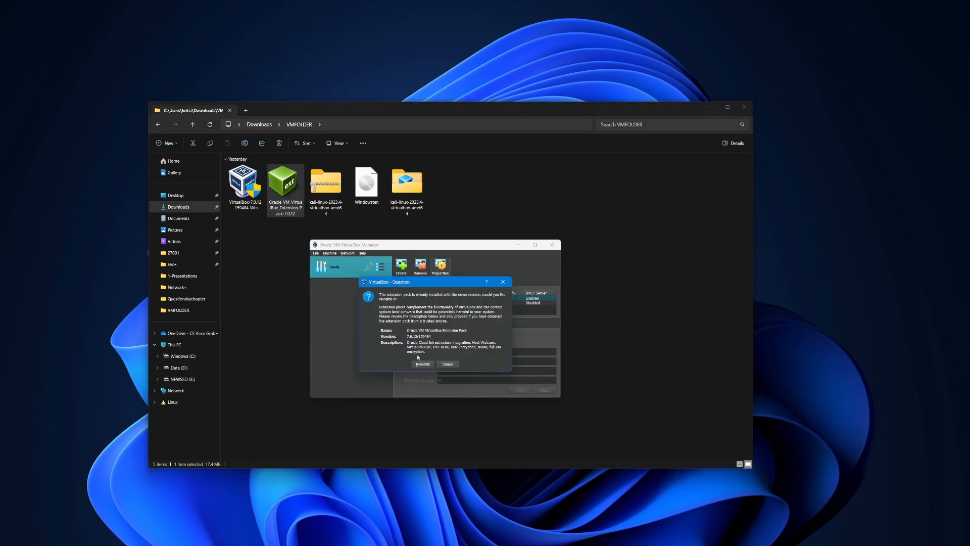
click(423, 365)
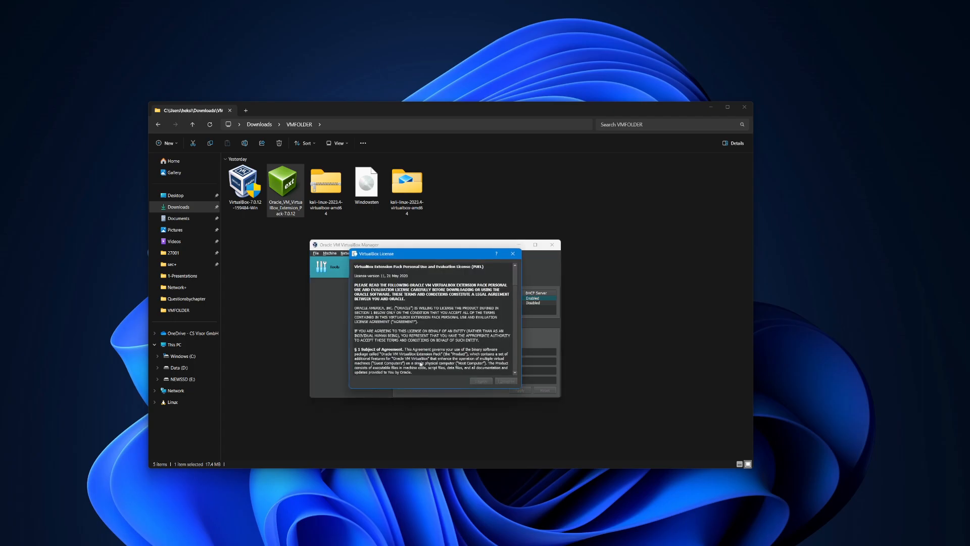
scroll(484, 370, down, 20)
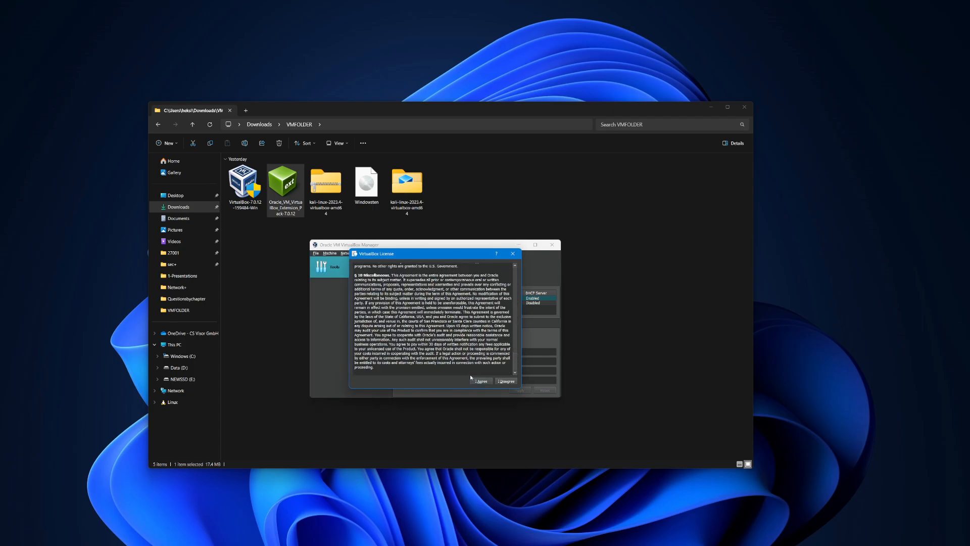
click(477, 381)
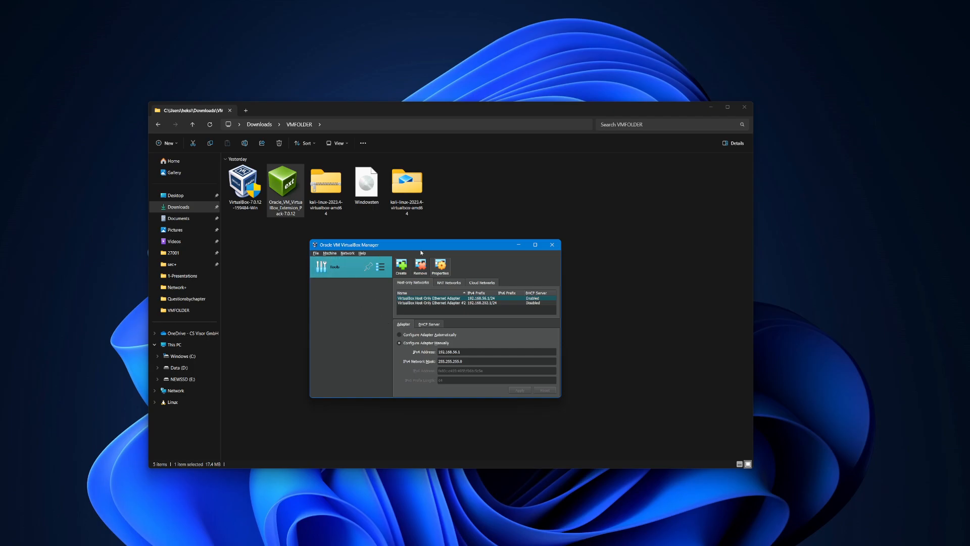
Remove the existing NAT network JackNetwork from VirtualBox's network manager.
click(453, 283)
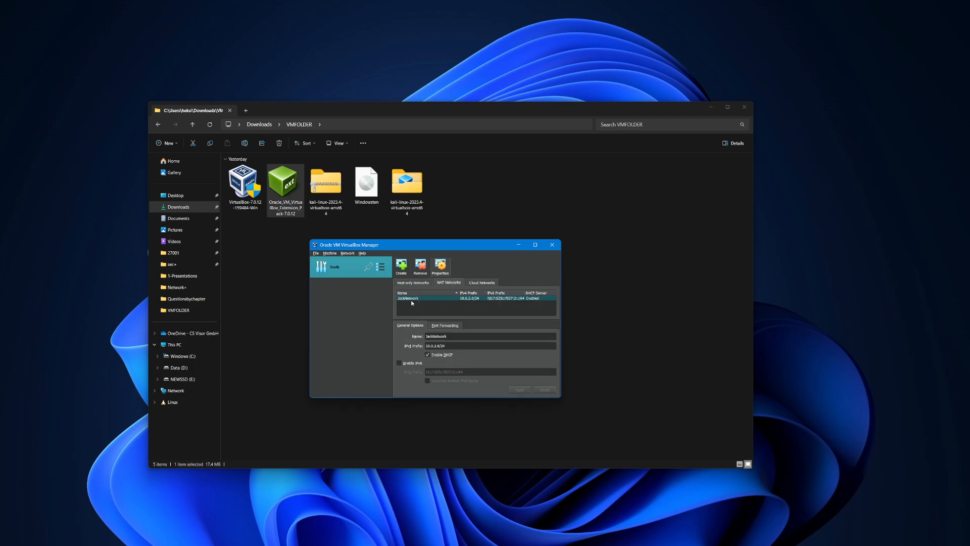
click(420, 266)
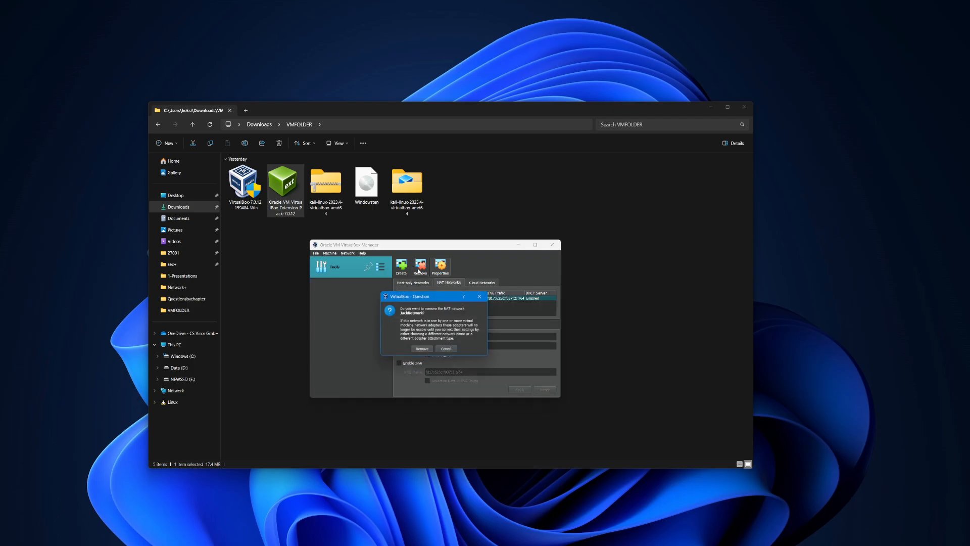
click(422, 350)
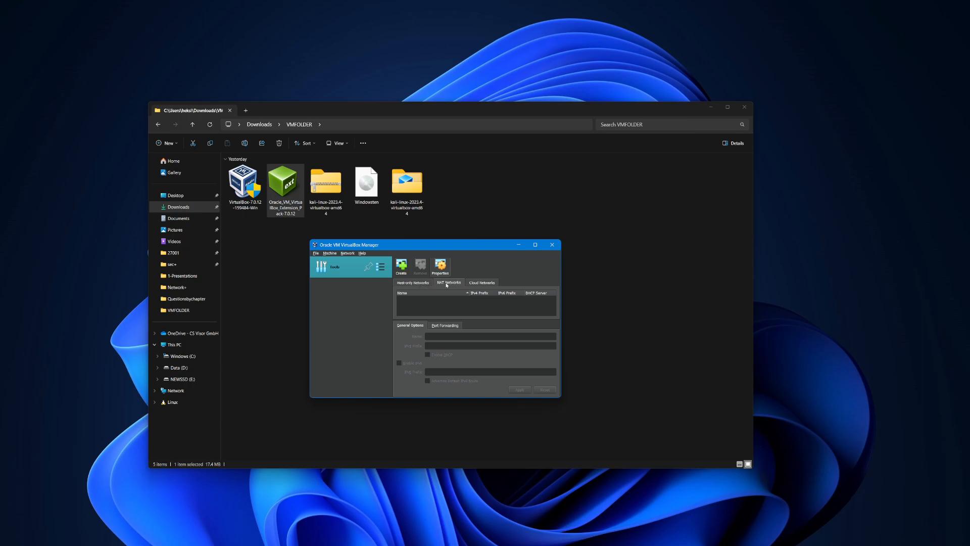
Create a new NAT network, name it jACKNetwork, and apply the change.
click(401, 266)
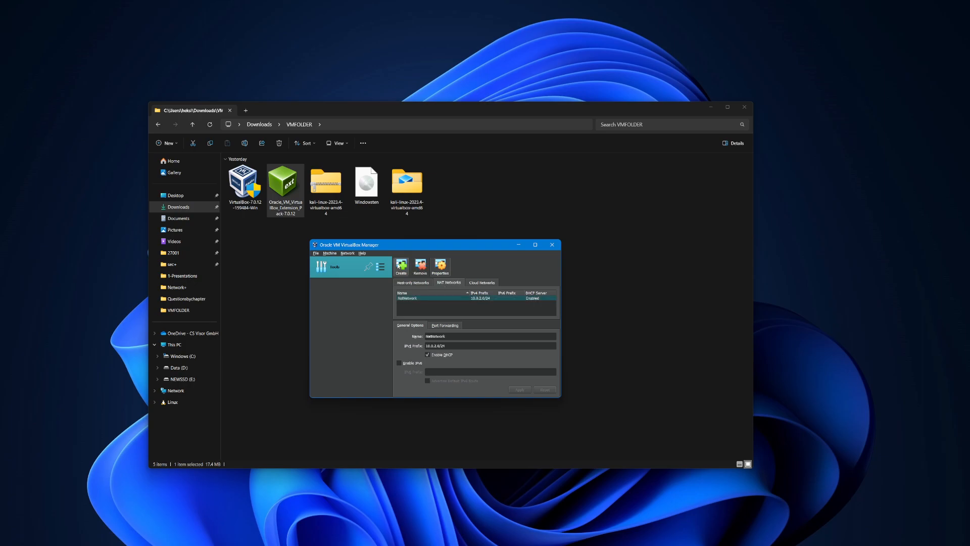
click(424, 336)
key(Delete)
key(Delete)
key(Delete)
text(ACK)
click(520, 389)
Add the existing Kali machine from the kali-linux-2023.4-virtualbox-amd64 file in Downloads, VMFOLDER, kali-linux-2023.4-virtualbox-amd64.
drag(423, 244, 485, 263)
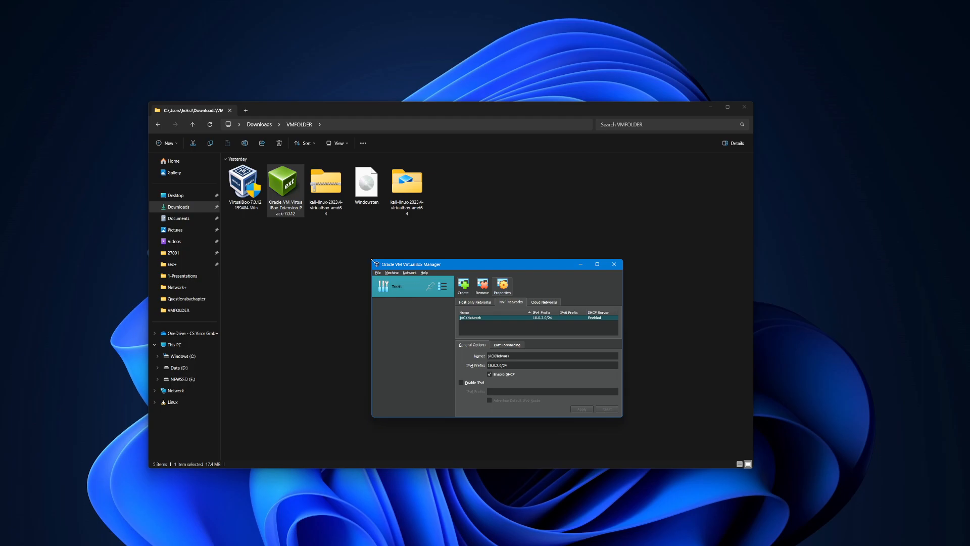
drag(371, 259, 367, 252)
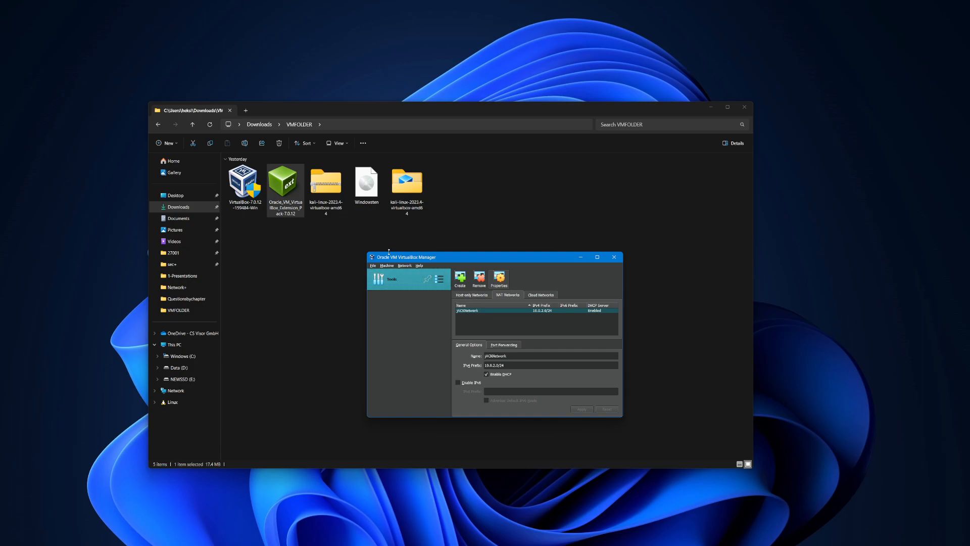
click(386, 266)
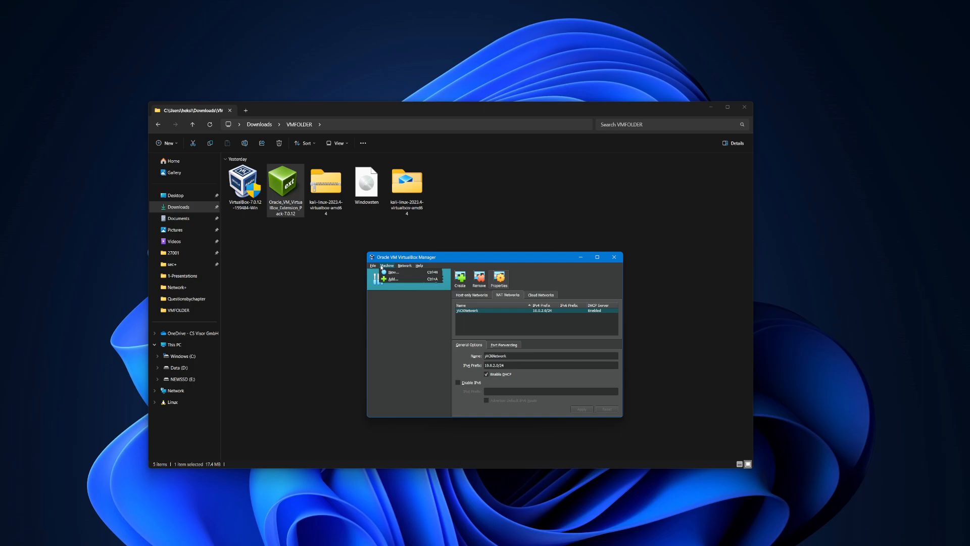
click(392, 279)
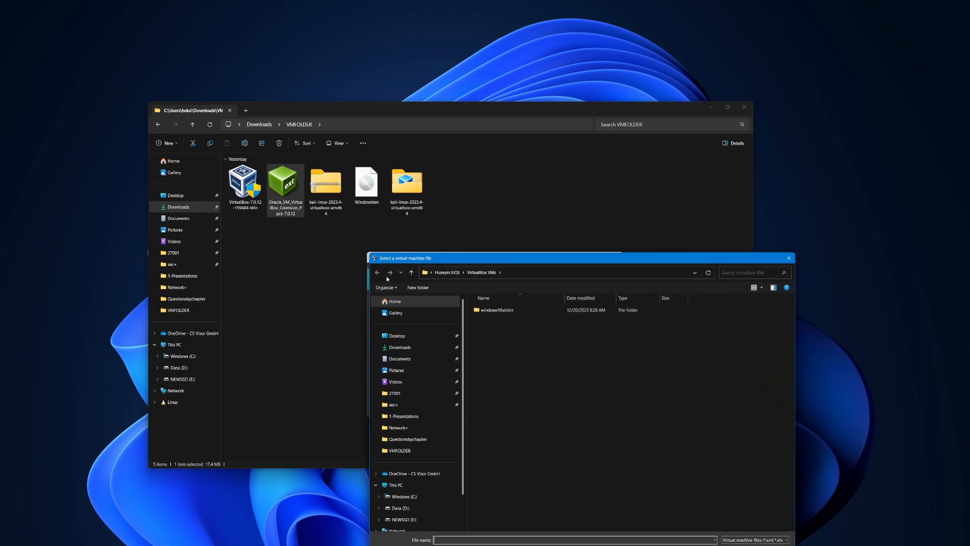
click(402, 347)
double_click(595, 315)
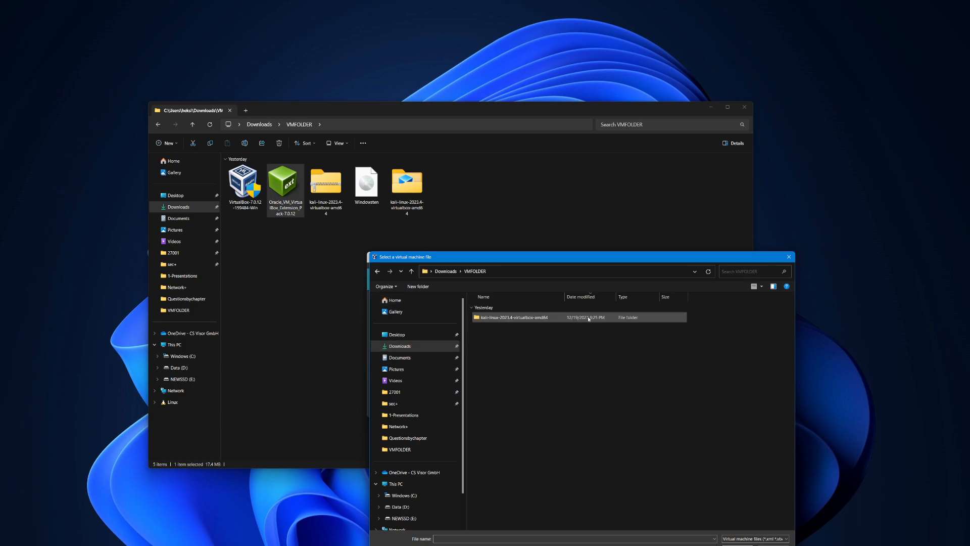
double_click(525, 316)
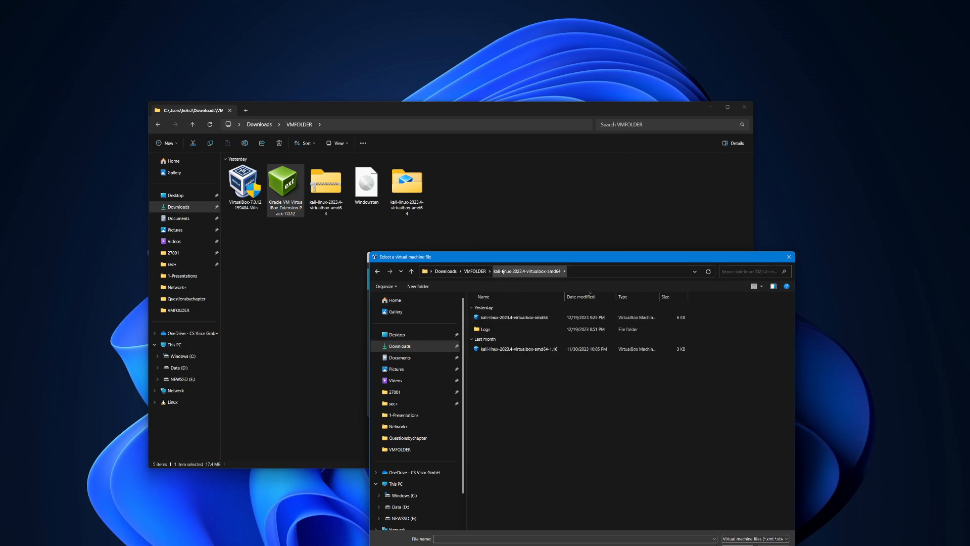
click(516, 319)
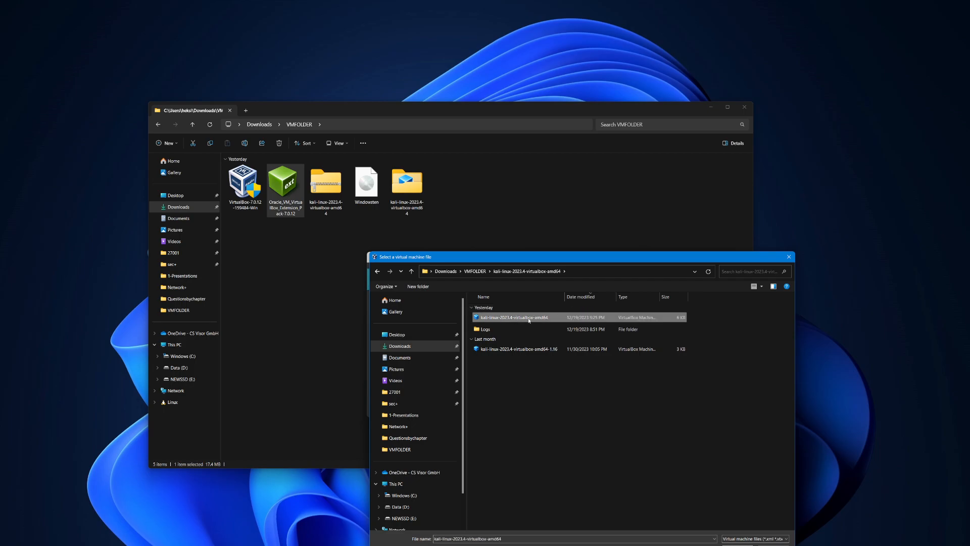
key(Return)
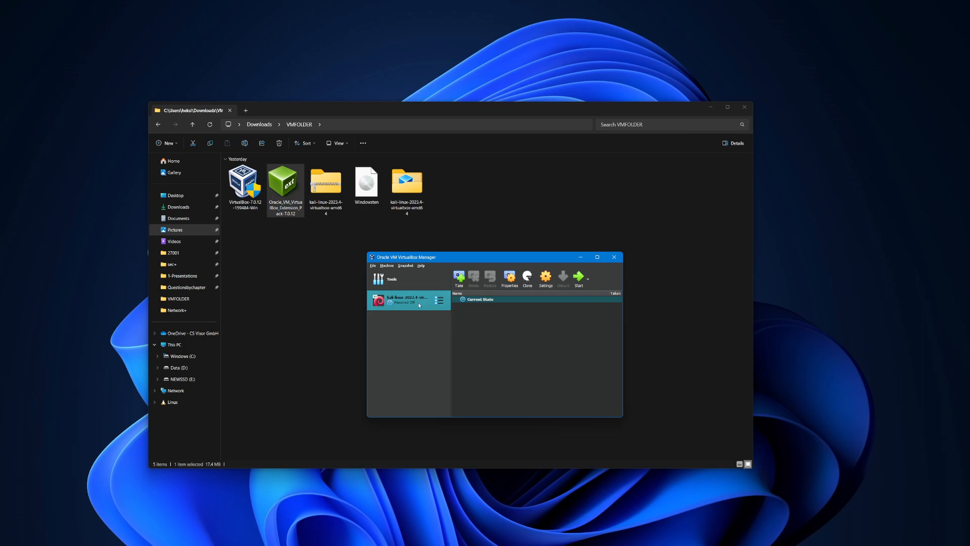
Show the Kali machine's details and attach its network Adapter 1 to the NAT Network jACKNetwork.
click(439, 300)
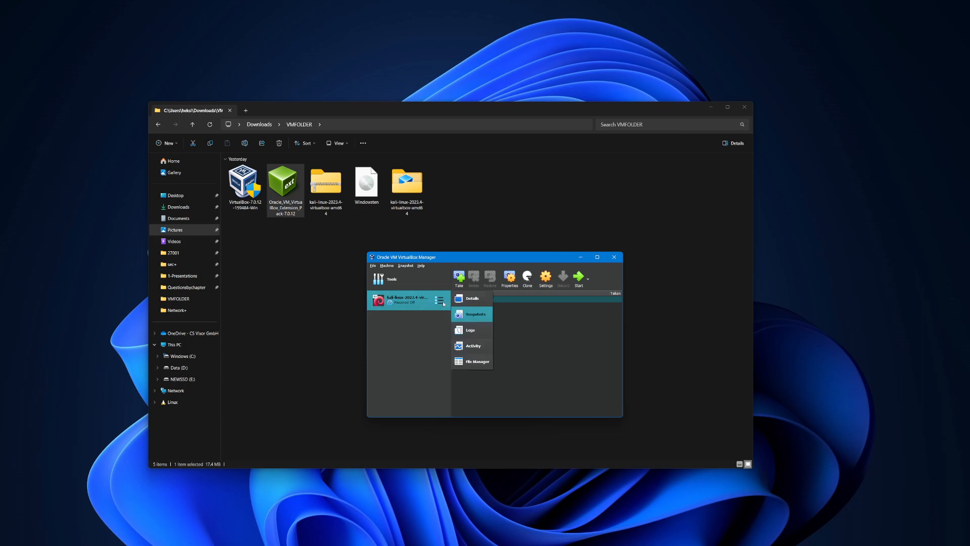
click(465, 302)
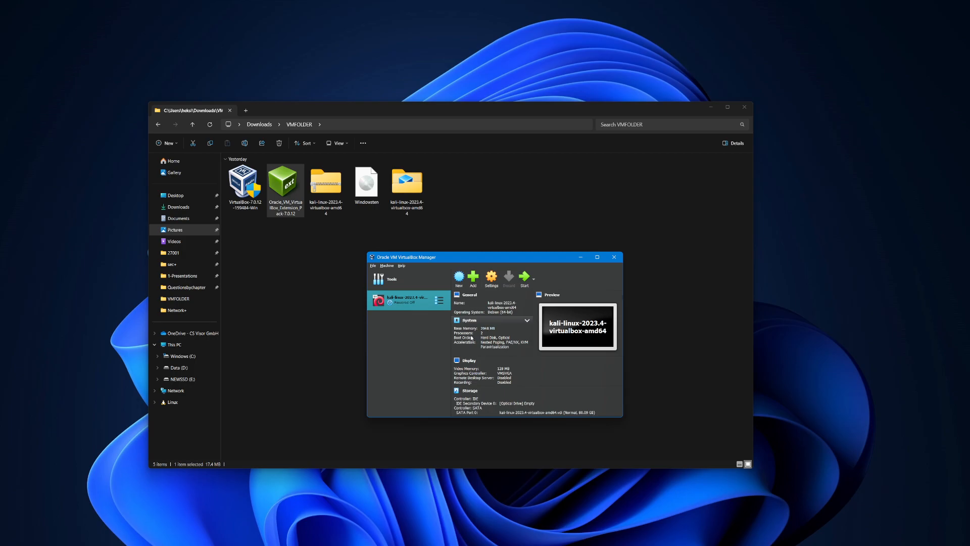
click(491, 277)
click(414, 329)
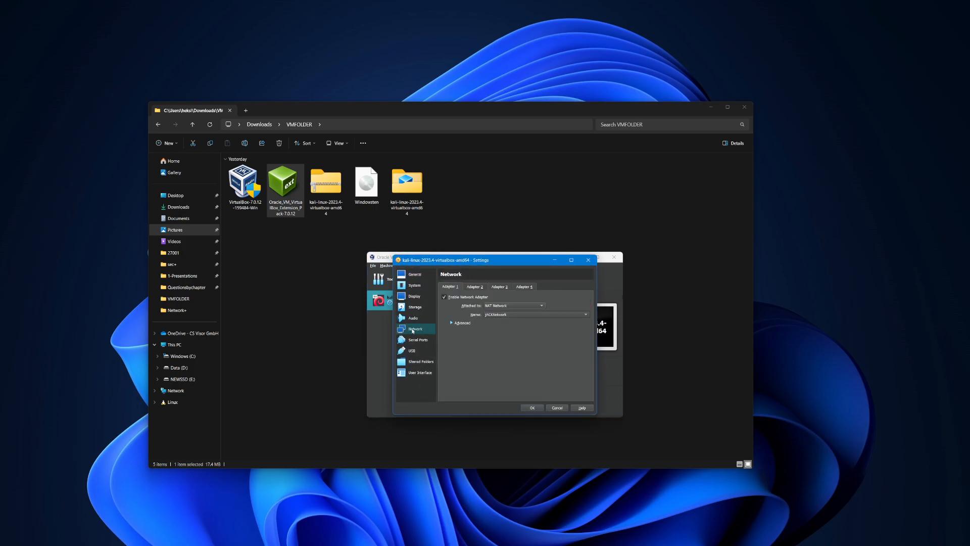
click(501, 305)
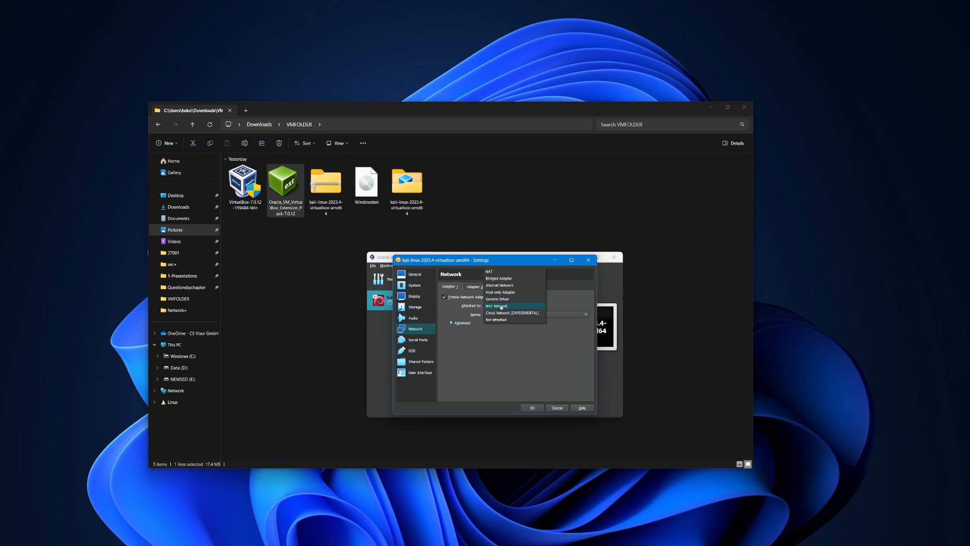
click(494, 306)
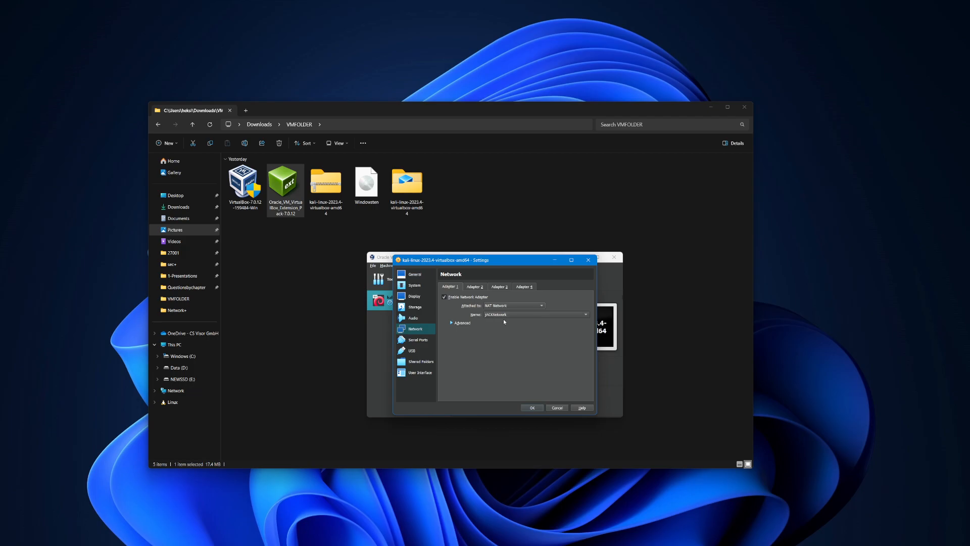
click(531, 408)
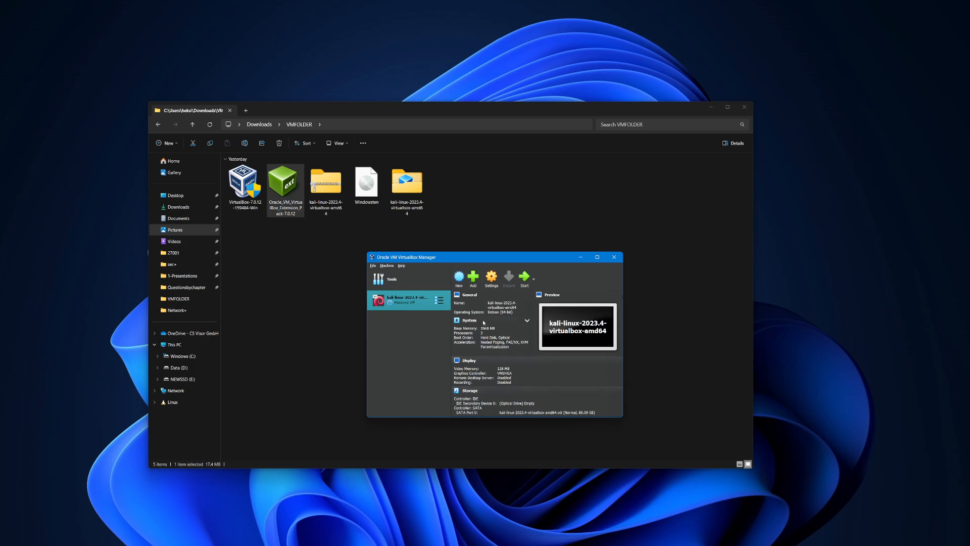
Start the Kali Linux virtual machine and arrange its window above the VirtualBox Manager.
drag(436, 258, 571, 237)
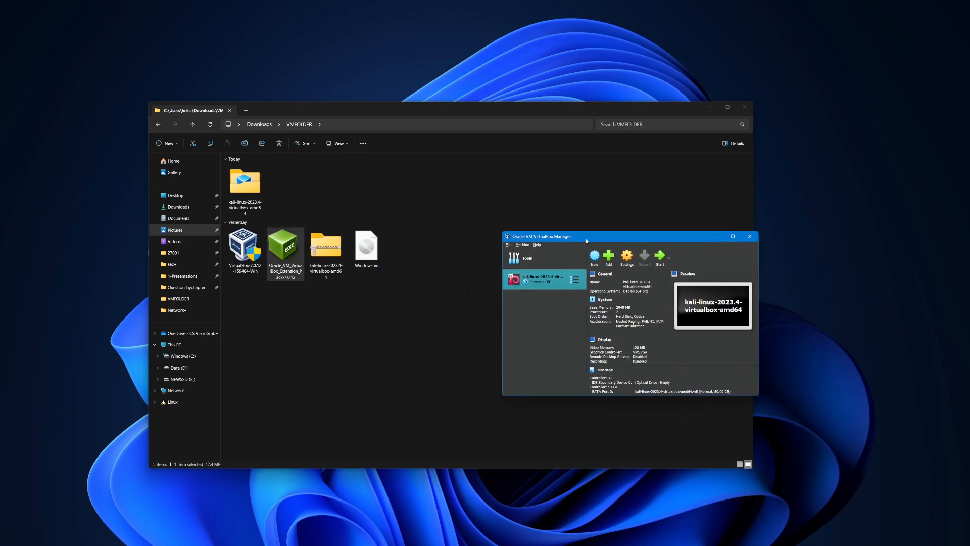
click(660, 261)
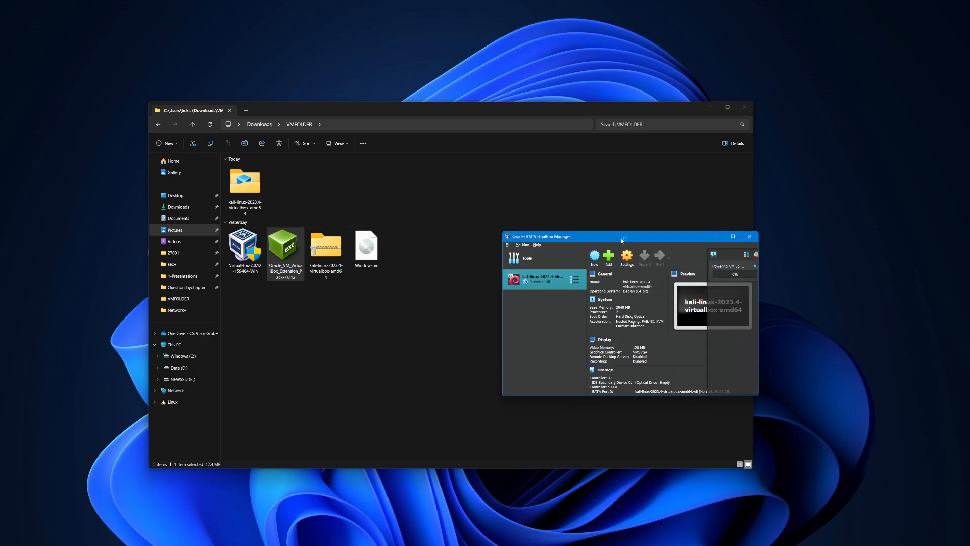
drag(615, 235, 593, 232)
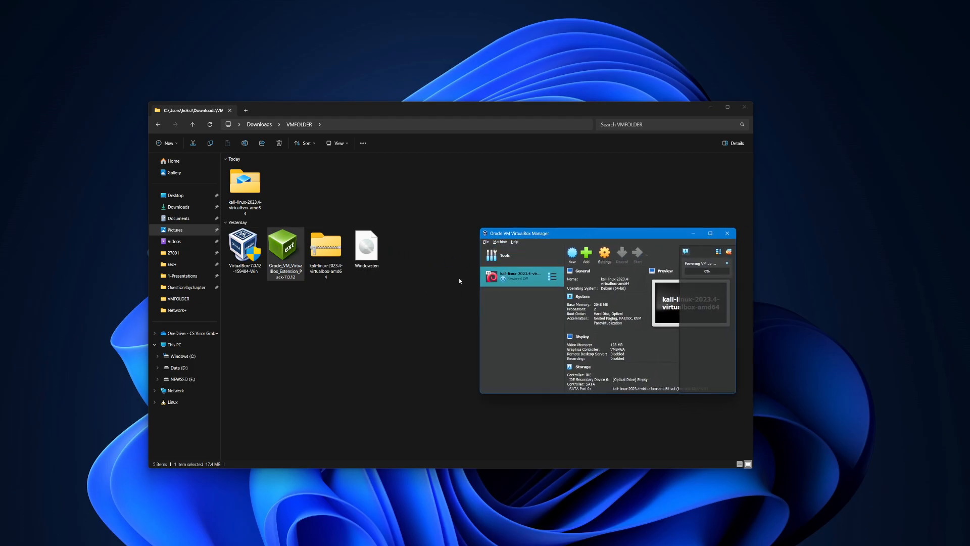
click(500, 241)
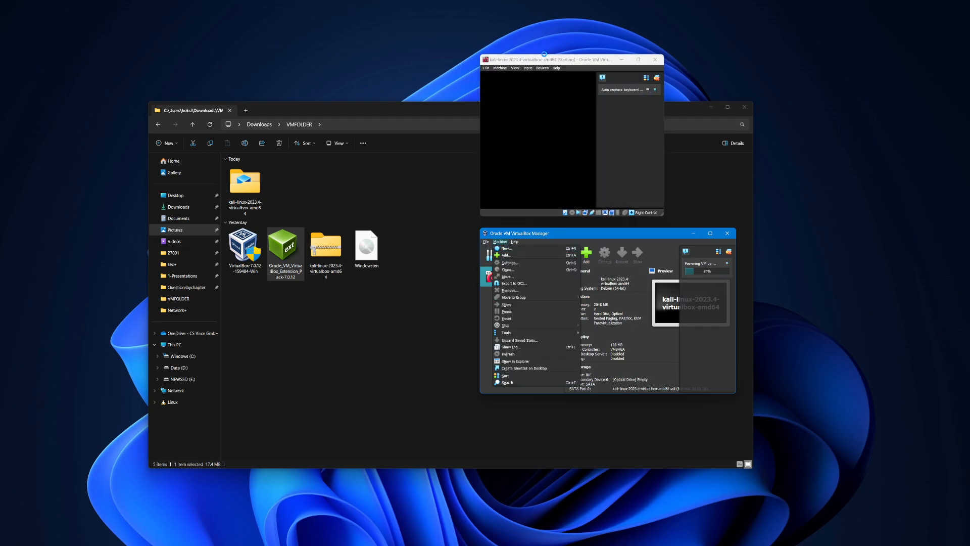
click(555, 62)
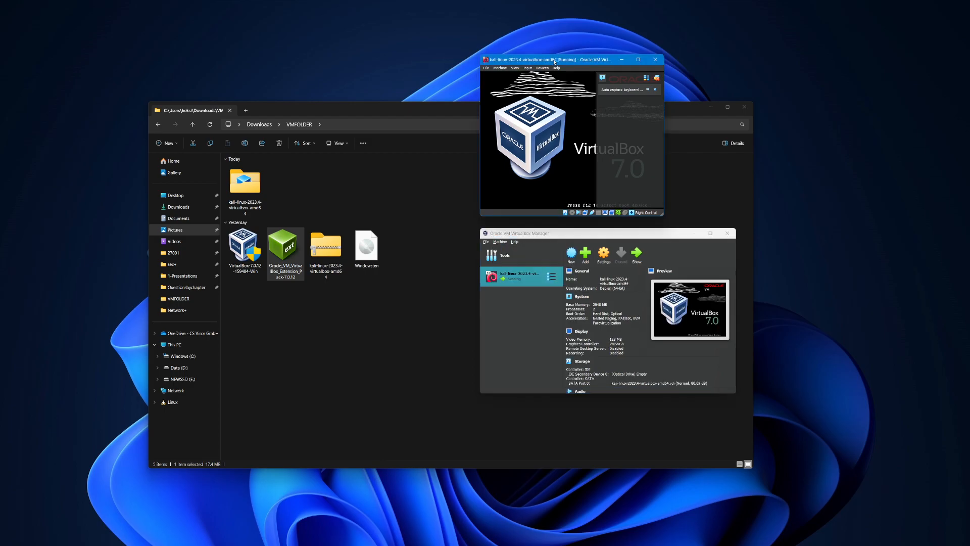
drag(555, 62, 649, 63)
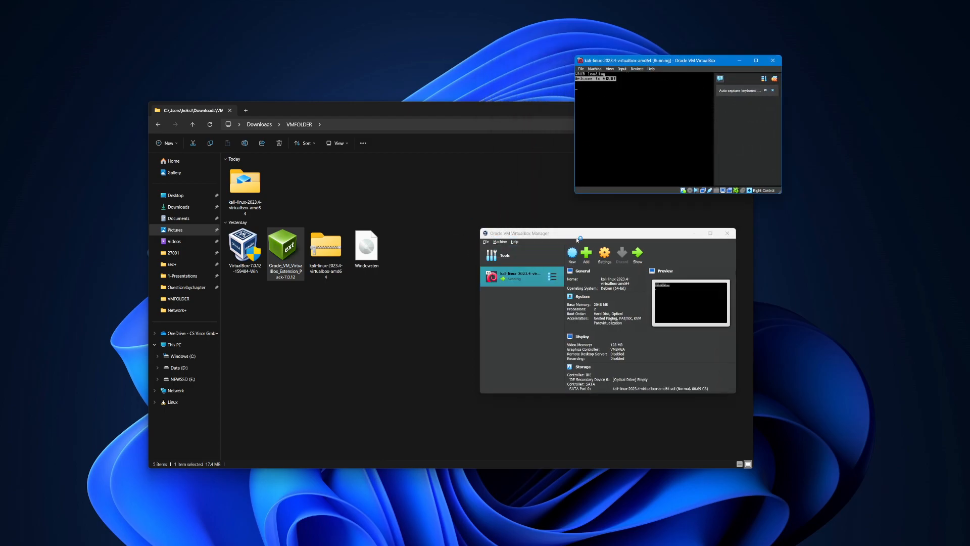
drag(578, 235, 572, 288)
click(611, 109)
click(653, 177)
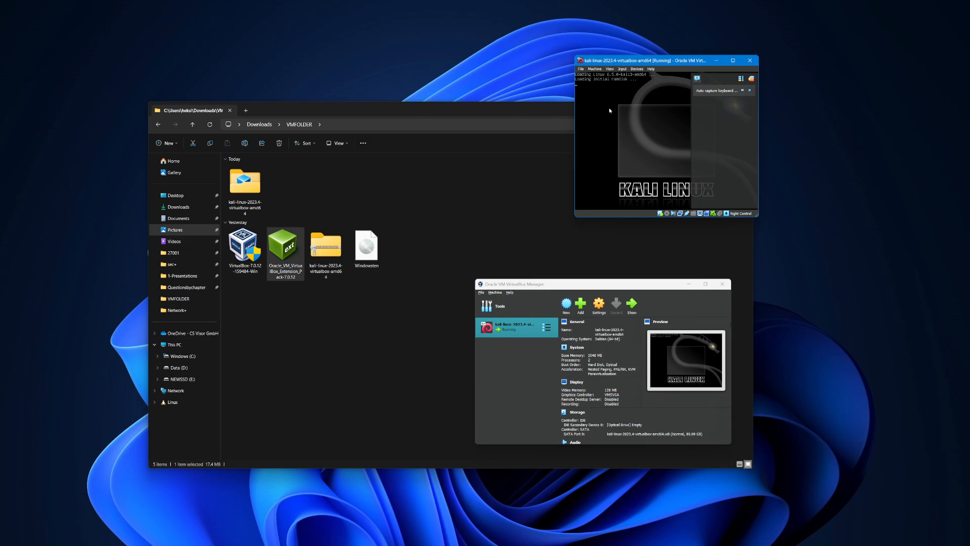
Start creating a new virtual machine from the VirtualBox Manager and name it Windows10.
click(516, 350)
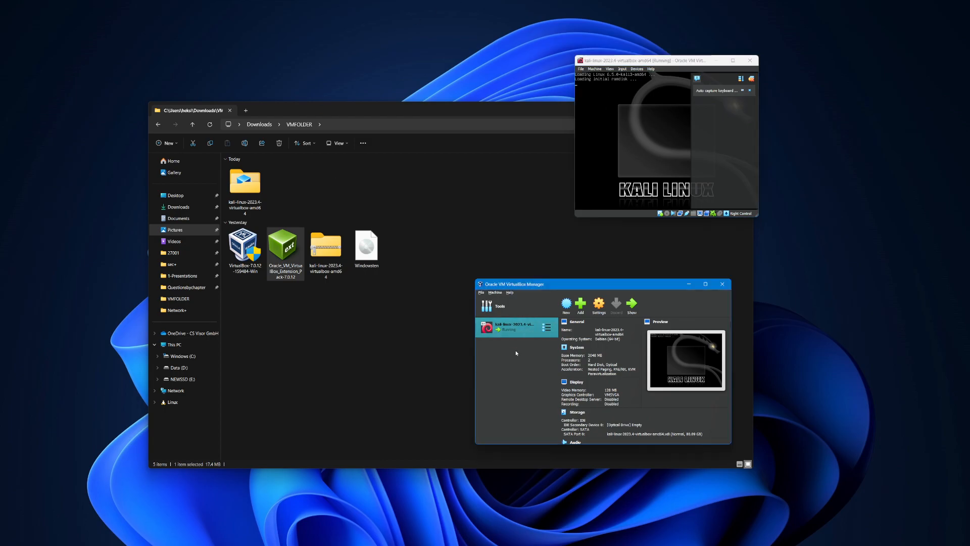
click(495, 293)
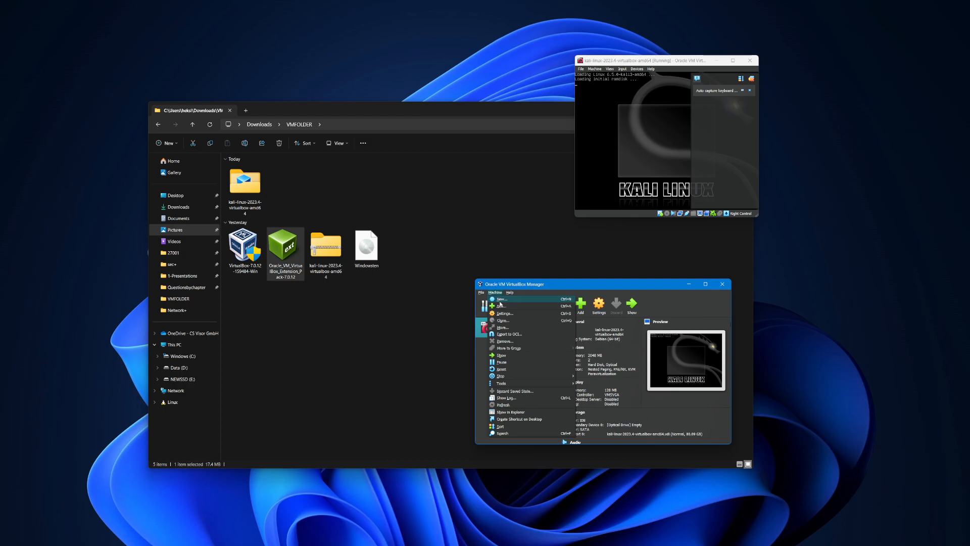
click(500, 301)
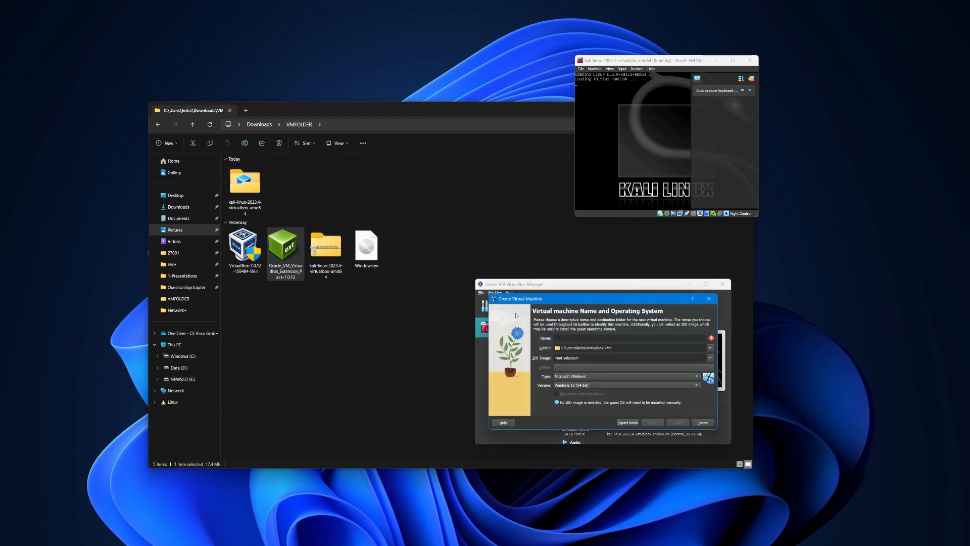
text(WIN)
key(BackSpace)
key(BackSpace)
key(BackSpace)
key(BackSpace)
key(BackSpace)
text(indows)
Use the Windowsten ISO from Downloads, VMFOLDER as the new machine's installation image and continue to the unattended install setup.
click(710, 357)
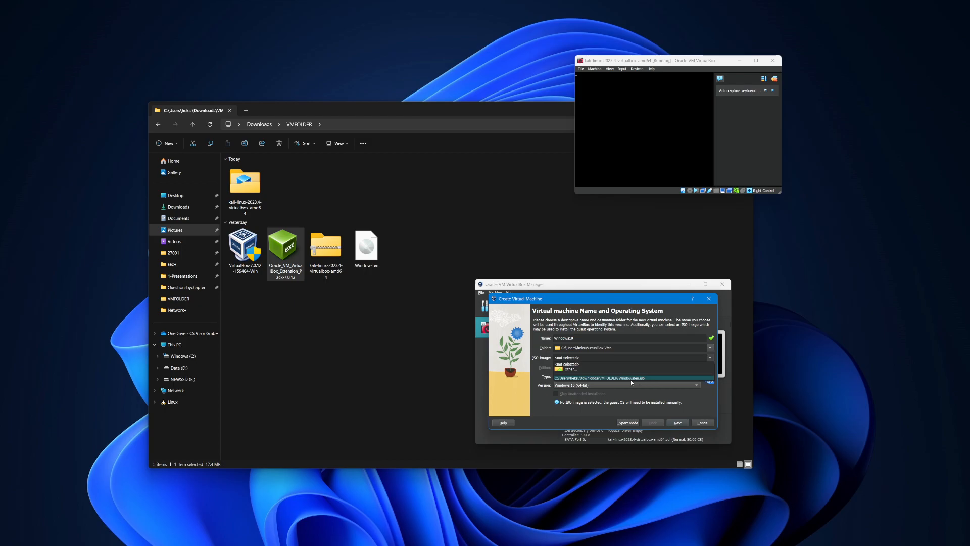
click(580, 378)
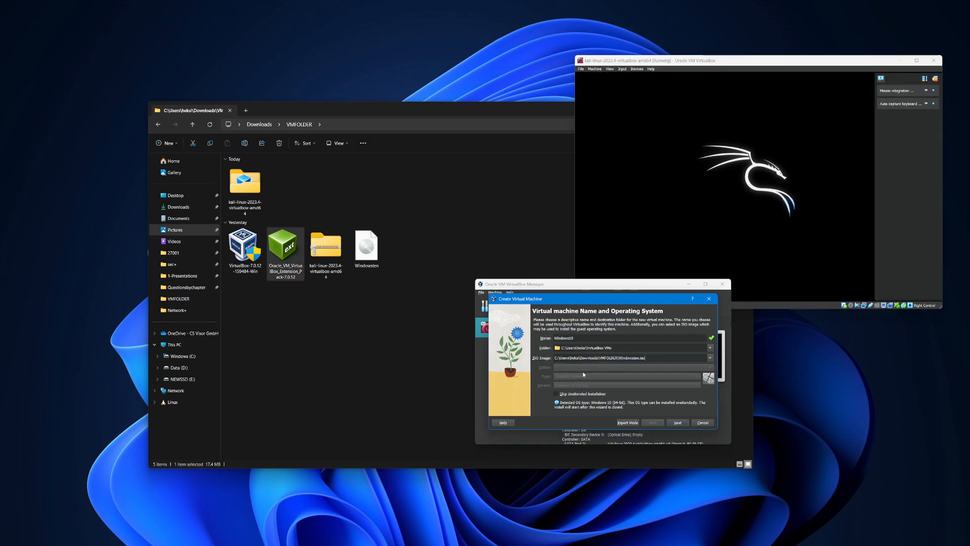
click(673, 423)
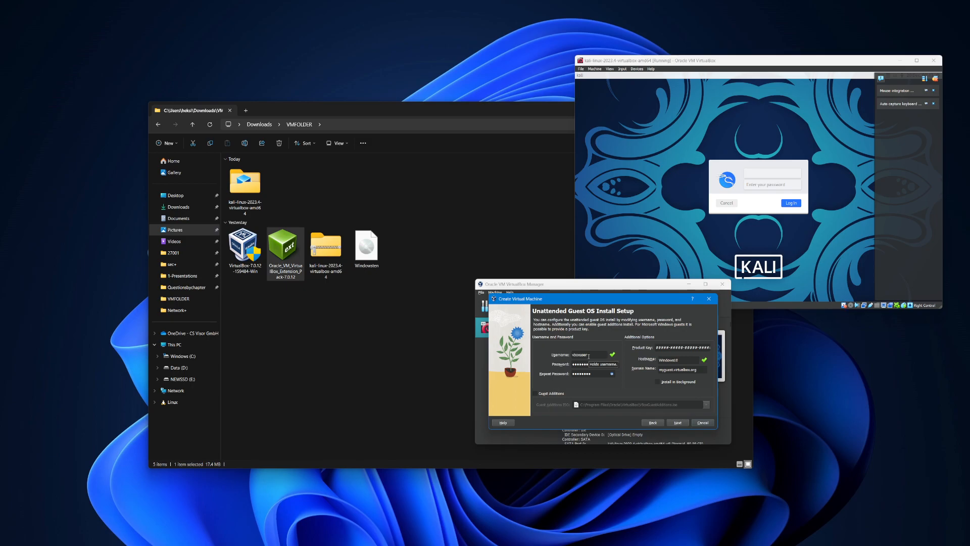
Replace the unattended install username, enter and repeat the account password, and continue to the hardware settings.
double_click(588, 357)
text(jxd)
drag(592, 366, 562, 366)
text(••••••)
key(Tab)
text(•)
click(677, 423)
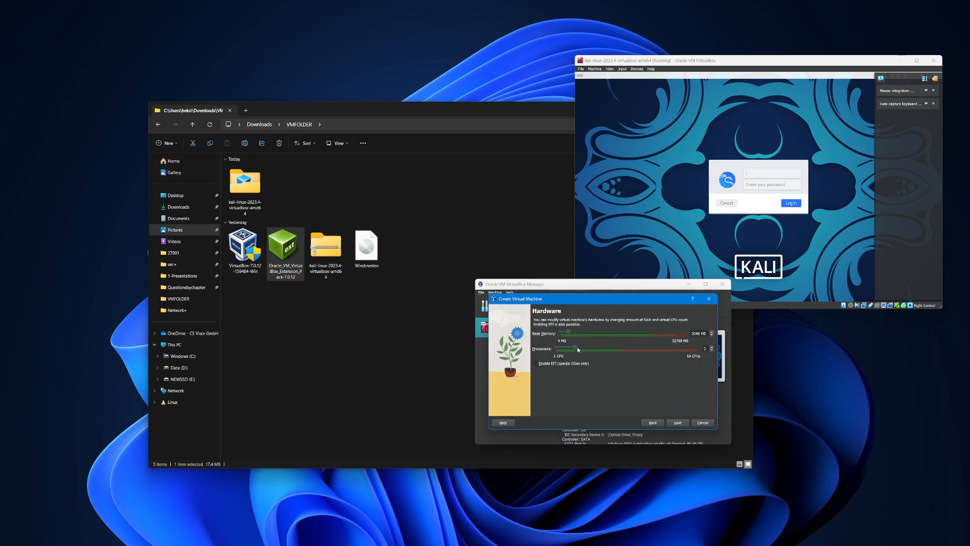
Give the Windows10 machine about 5565 MB of memory and 4 processors, keep the new 50 GB virtual disk, and finish creating it.
drag(571, 334, 588, 333)
click(678, 423)
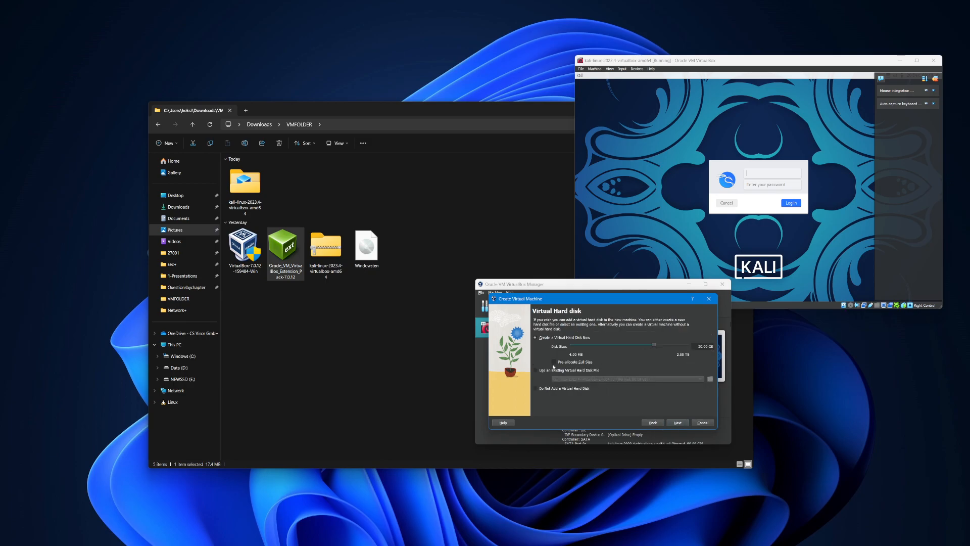
click(677, 422)
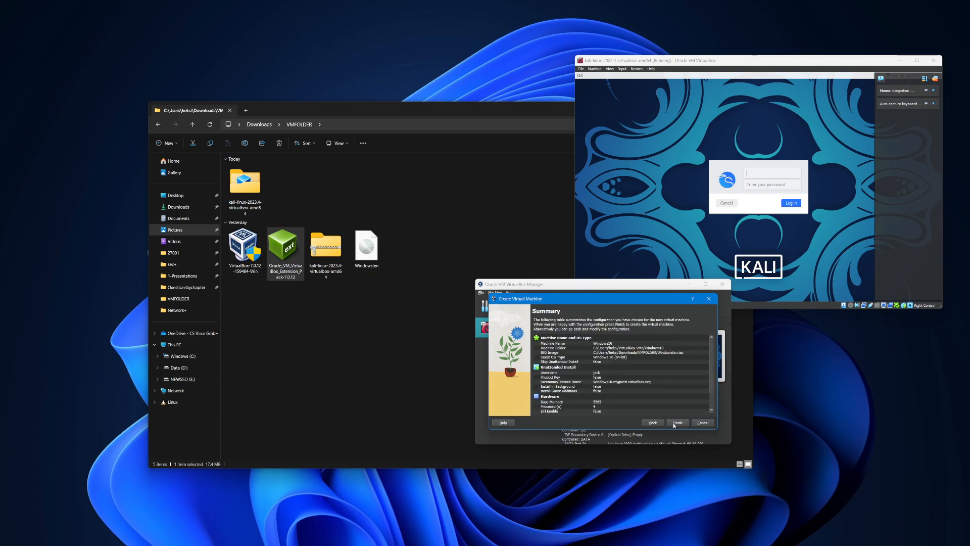
click(674, 424)
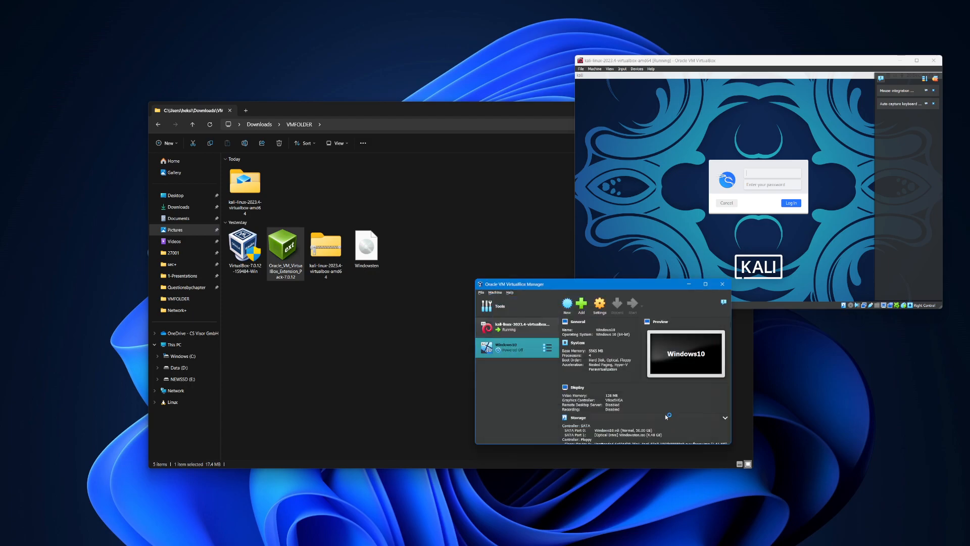
Log in to the Kali Linux machine with the username kali and its account password.
click(767, 173)
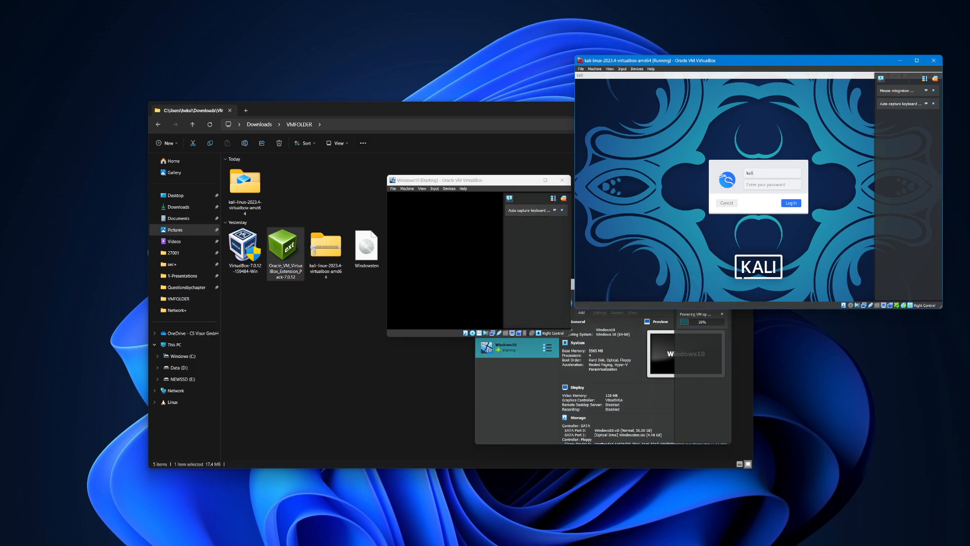
text(kal)
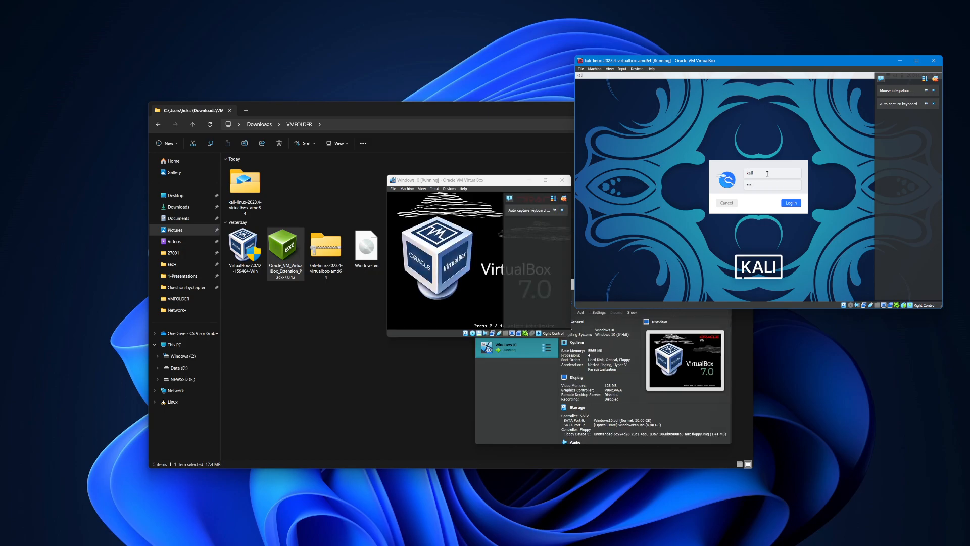
key(Return)
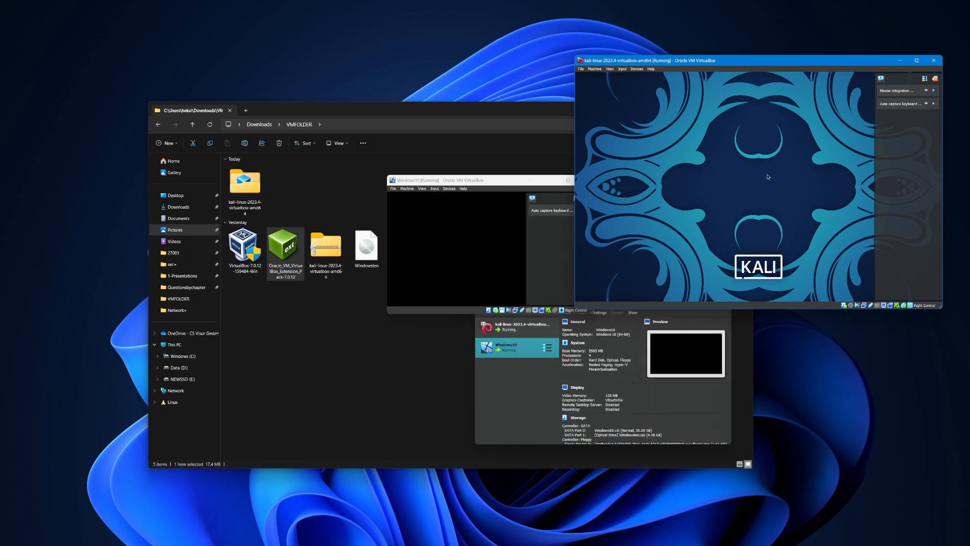
Arrange the Windows10 and Kali windows side by side above the VirtualBox Manager and dismiss the Windows10 window's notifications.
drag(515, 187, 329, 119)
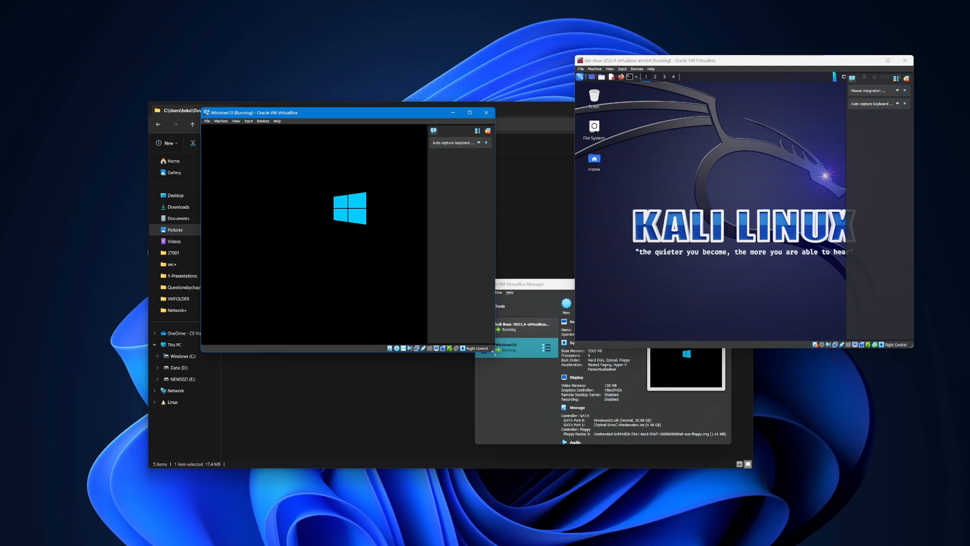
click(548, 284)
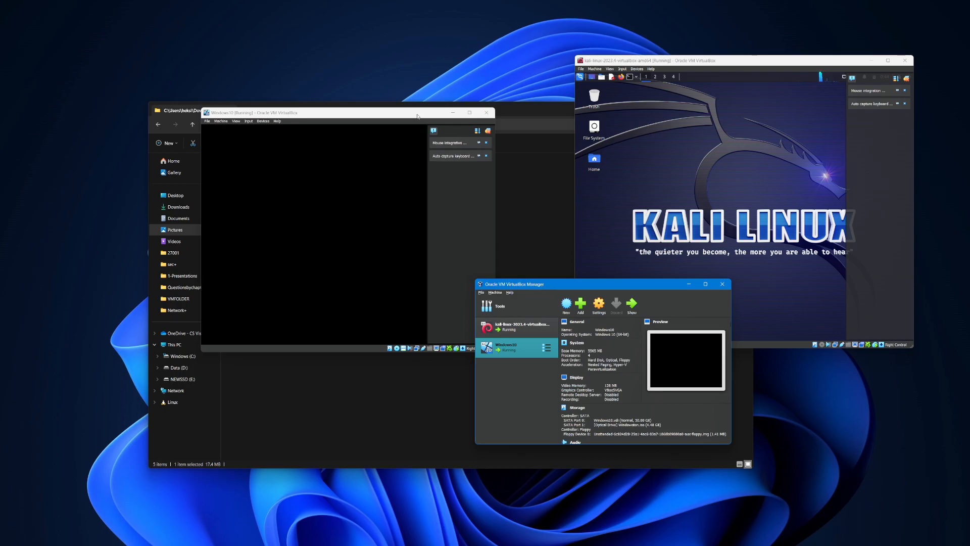
drag(416, 113, 406, 117)
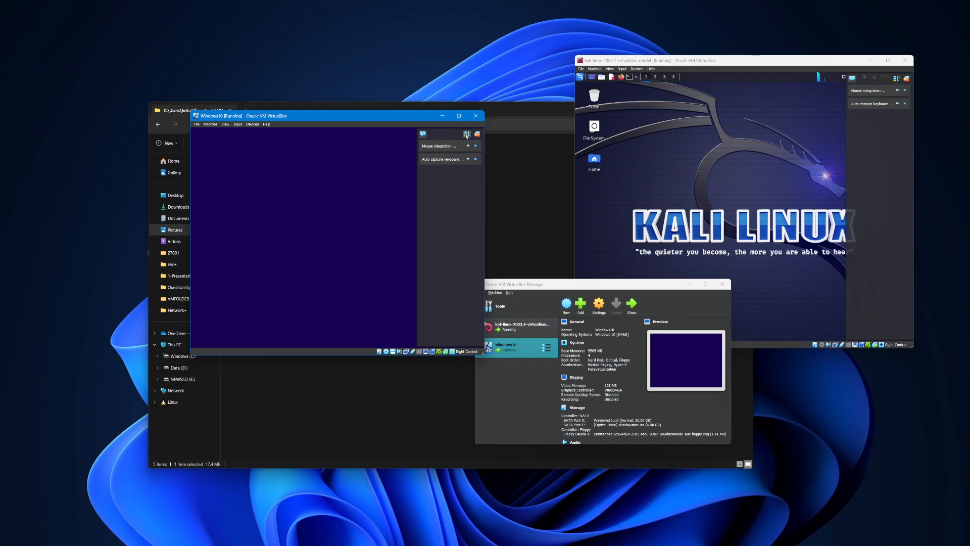
click(477, 134)
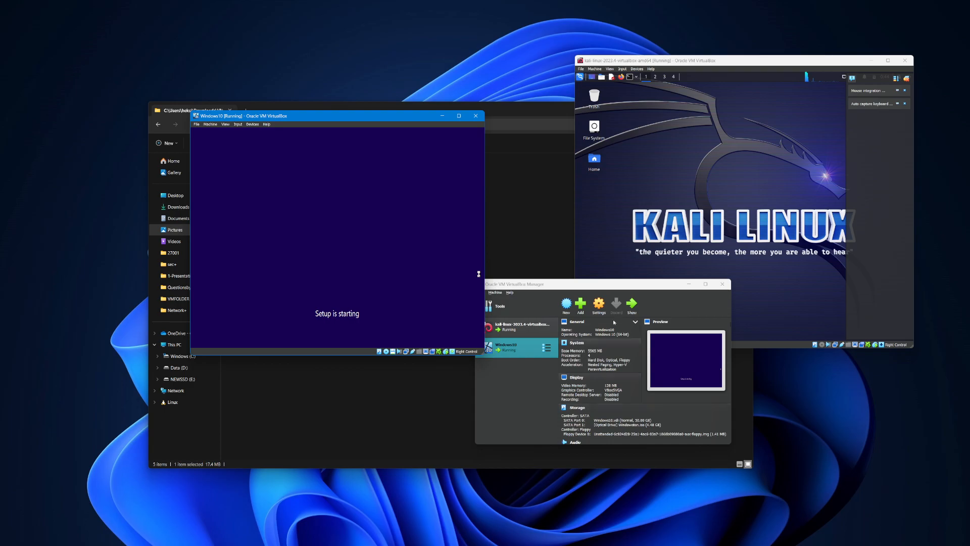
drag(786, 61, 716, 71)
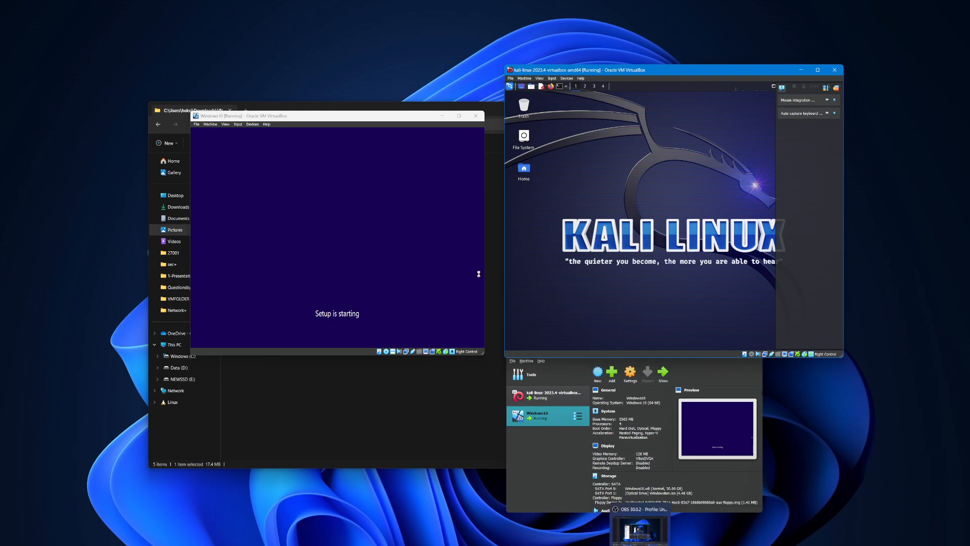
click(640, 529)
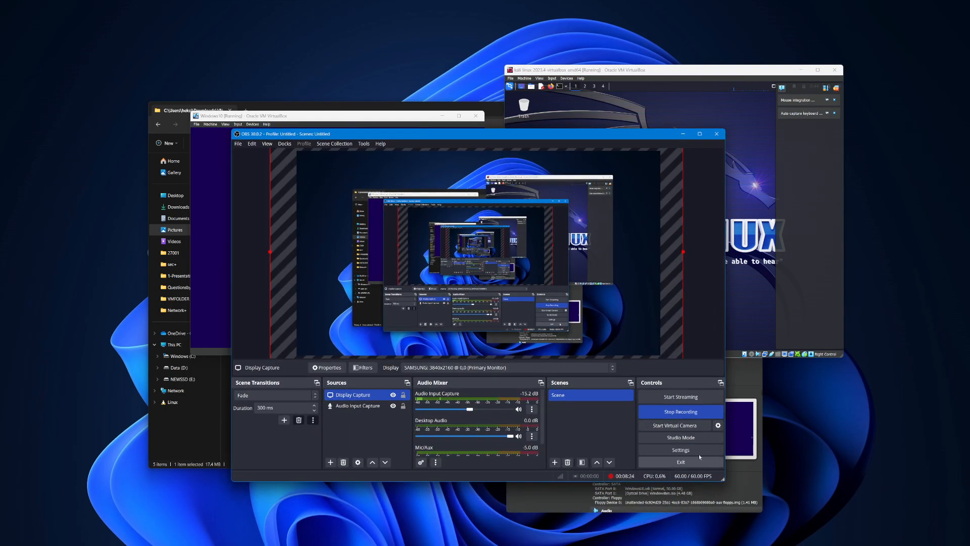
click(683, 135)
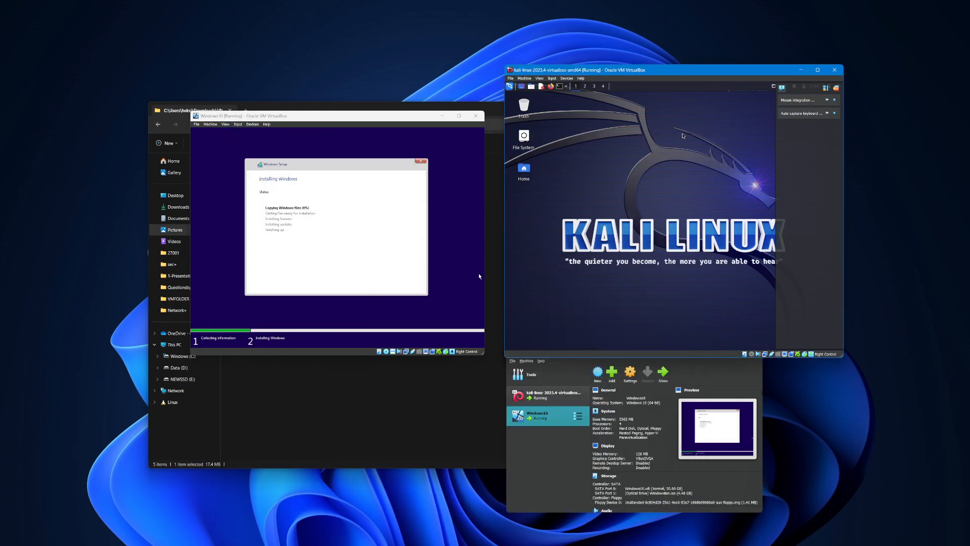
Shift the Windows10 window slightly lower and open a terminal in the Kali machine.
drag(361, 117, 365, 128)
click(572, 156)
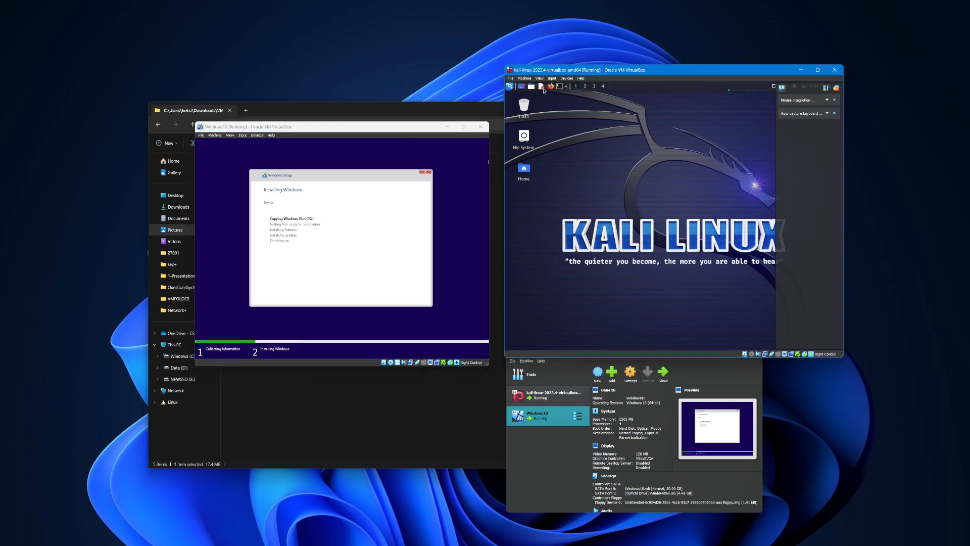
click(559, 87)
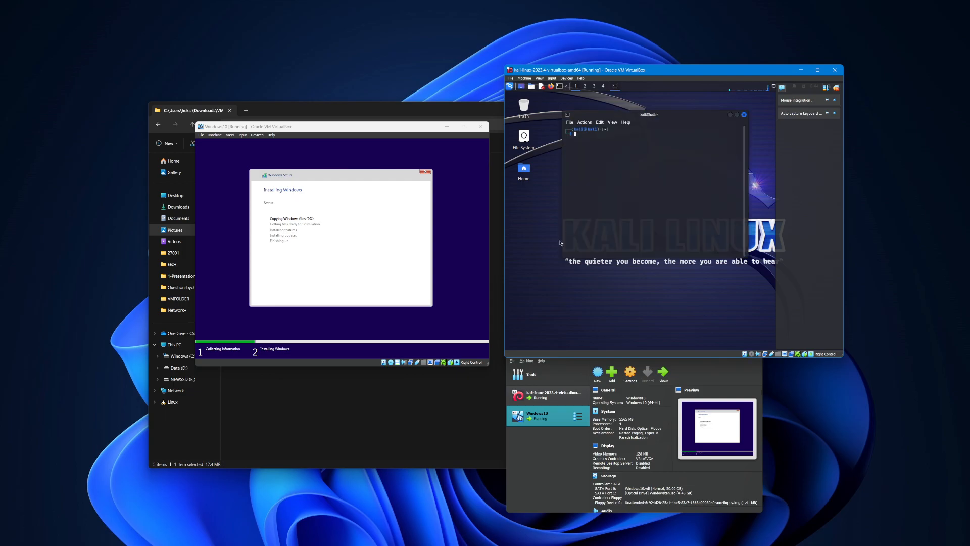
Select Windows10 in the VirtualBox Manager's machine list, move the Kali terminal lower on its desktop, and shrink the Kali window.
click(560, 436)
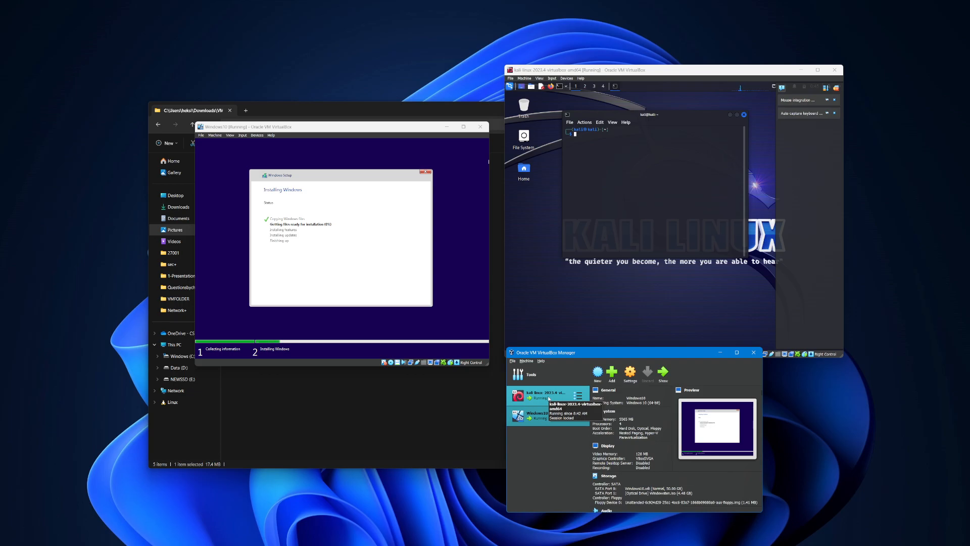
click(550, 410)
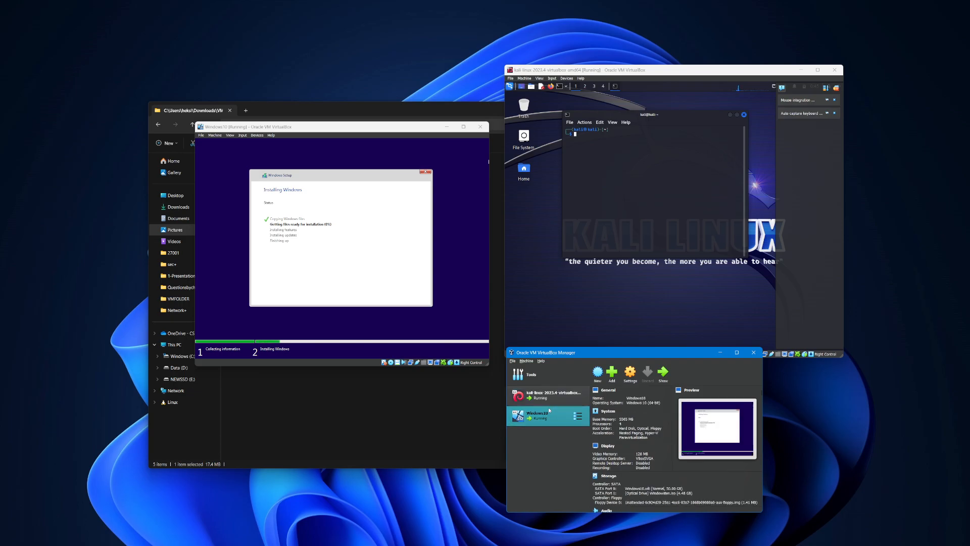
click(811, 292)
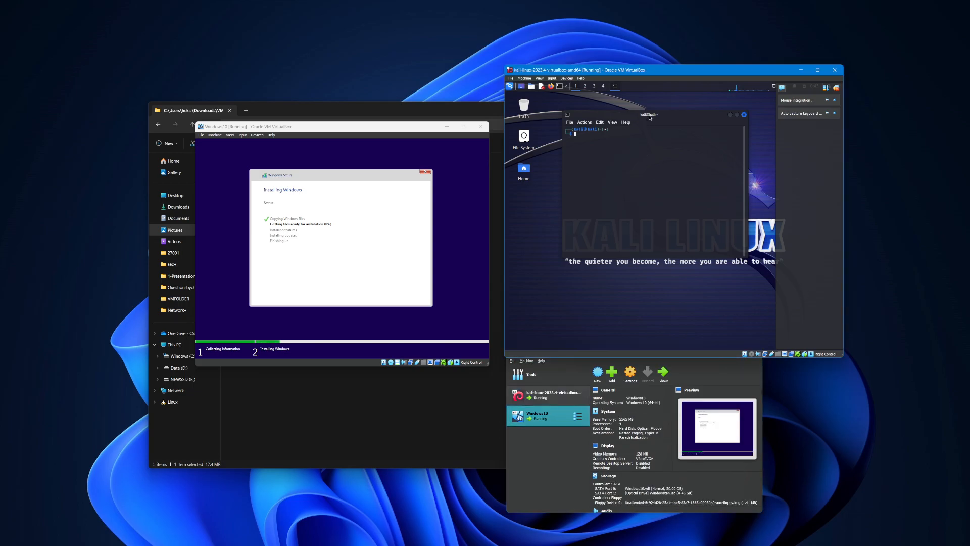
drag(650, 117, 641, 170)
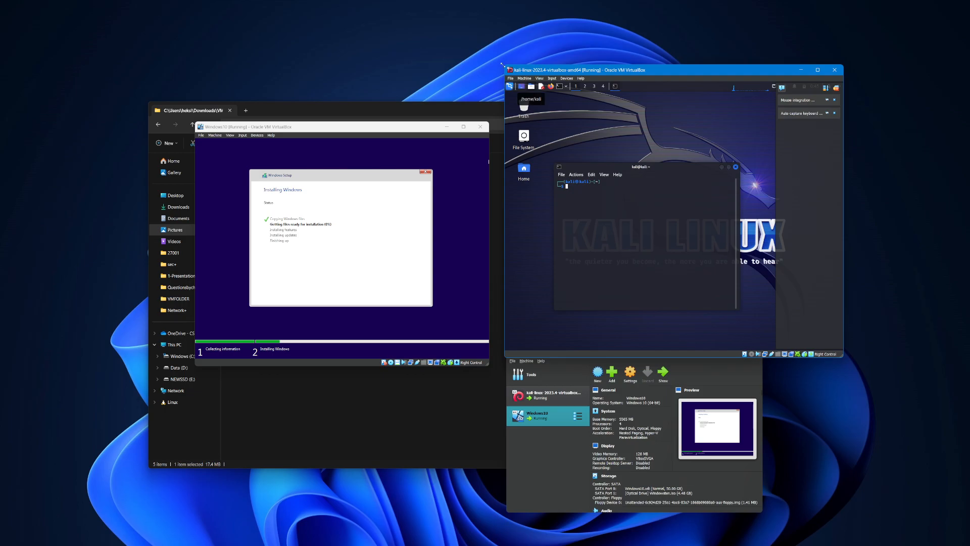
drag(503, 64, 539, 119)
mouse_move(639, 544)
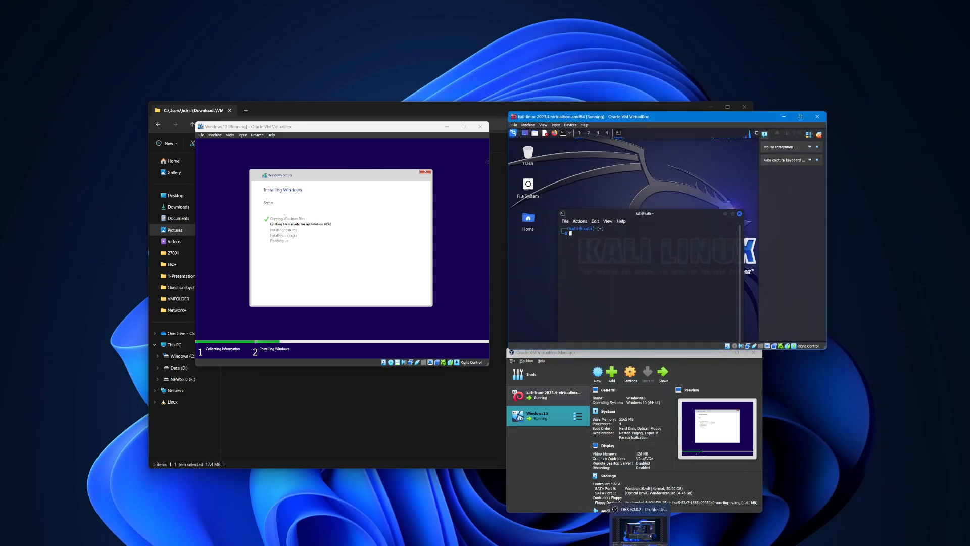
click(639, 528)
drag(470, 137, 731, 195)
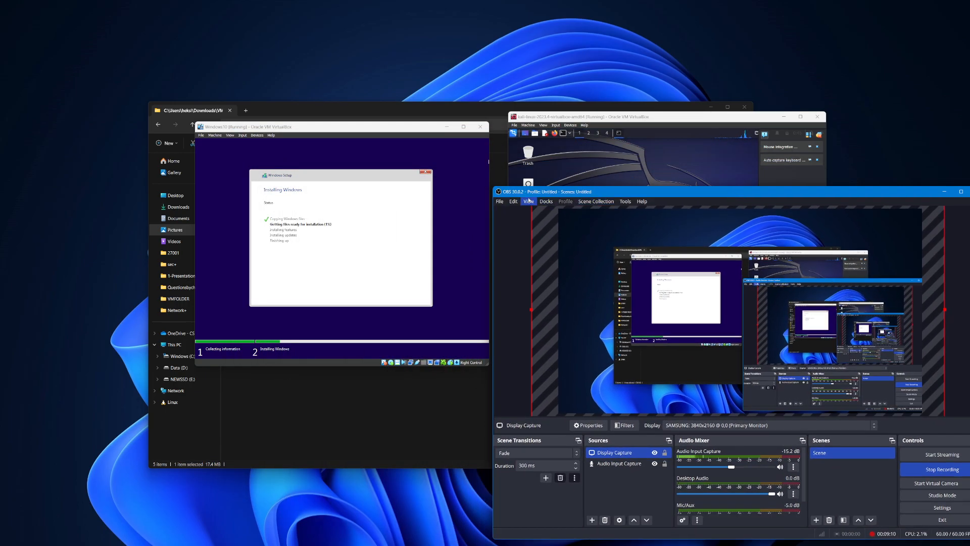
drag(496, 191, 676, 326)
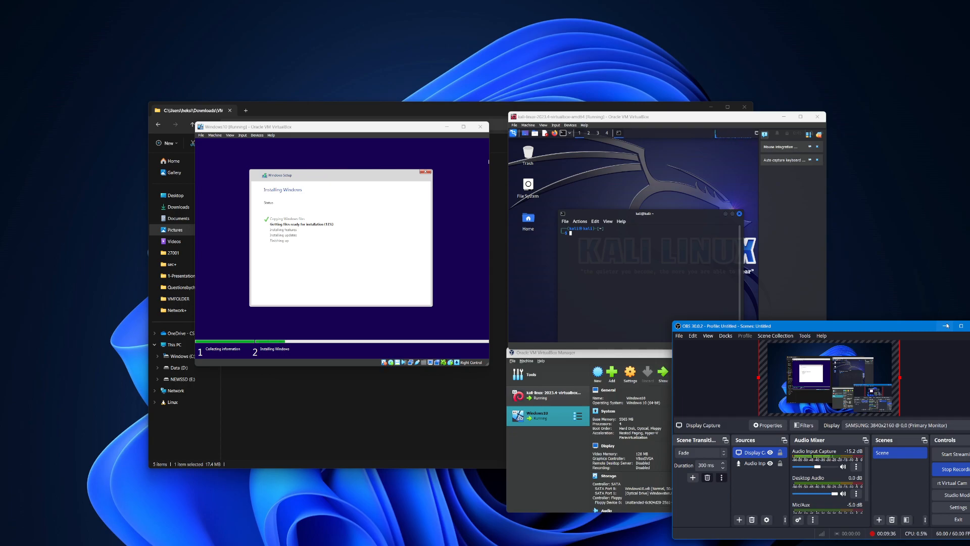
click(946, 326)
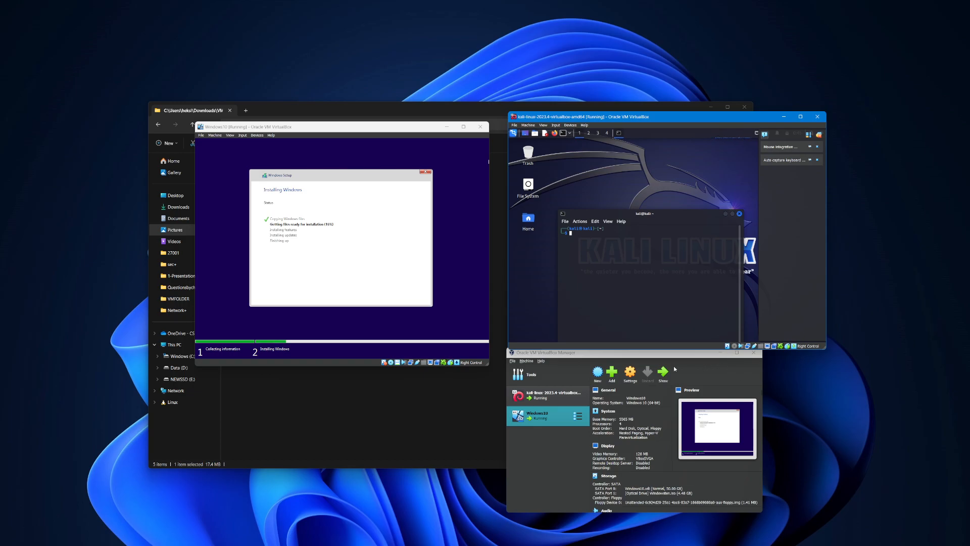
Move the VirtualBox Manager window just below the Kali window and shift the Windows10 window slightly lower.
drag(679, 353, 681, 360)
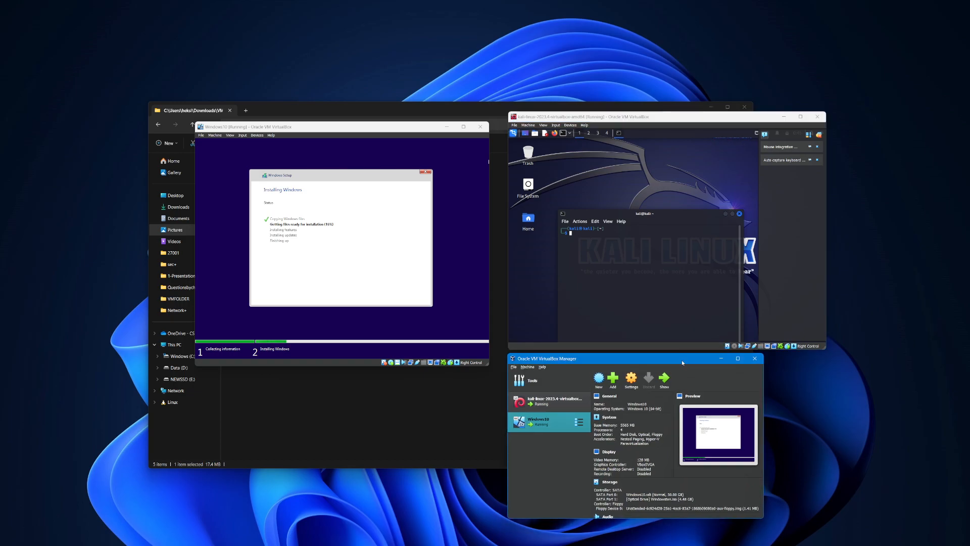
click(403, 132)
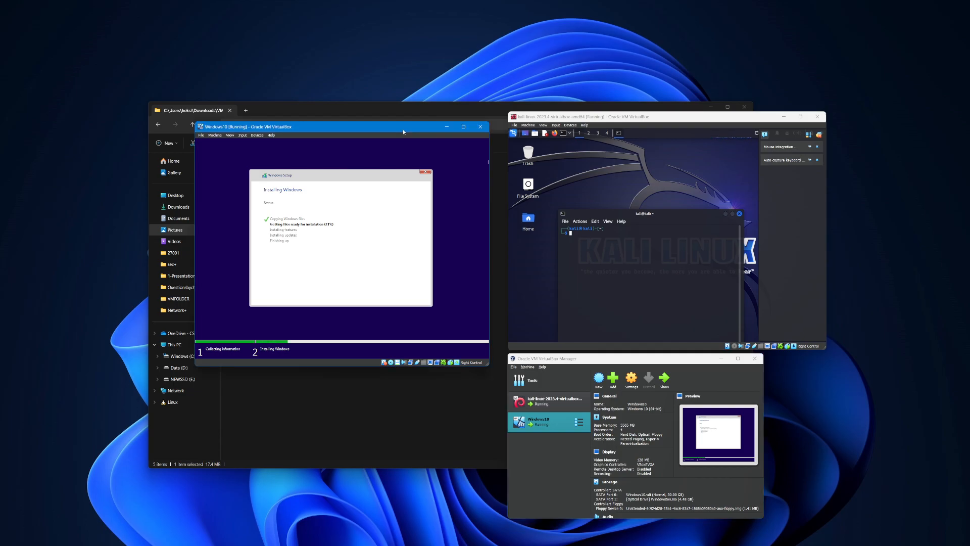
drag(403, 130, 400, 140)
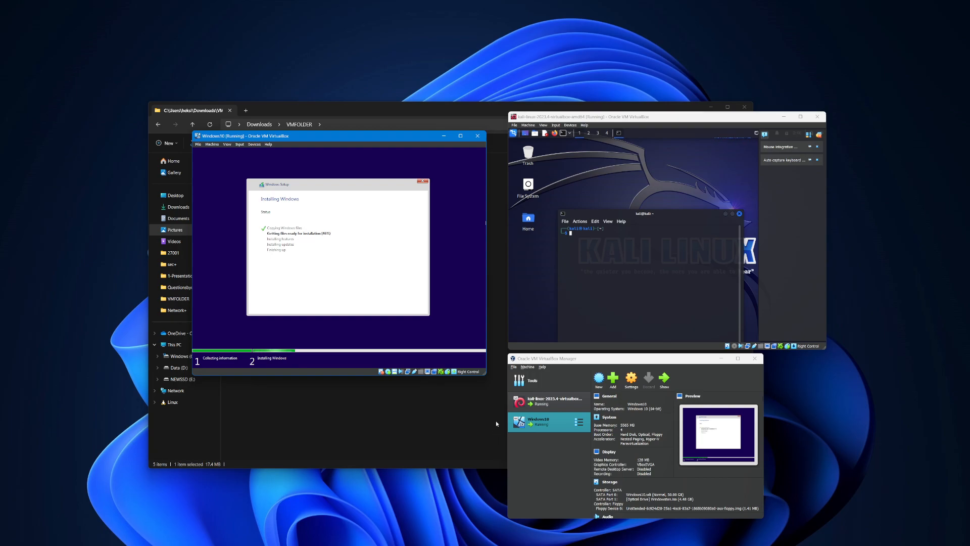
Bring the VMFOLDER file window in front of the virtual machine windows.
mouse_move(639, 545)
drag(365, 139, 329, 189)
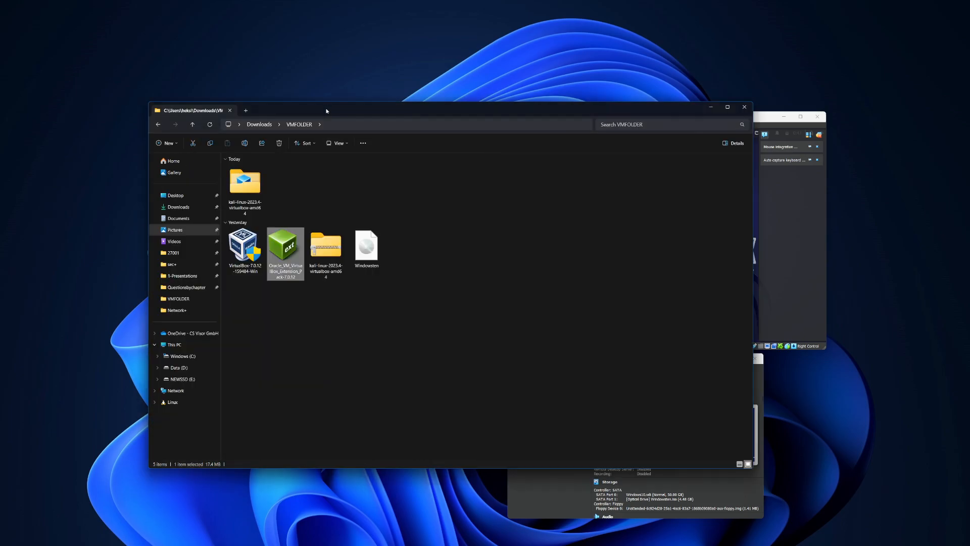
click(429, 162)
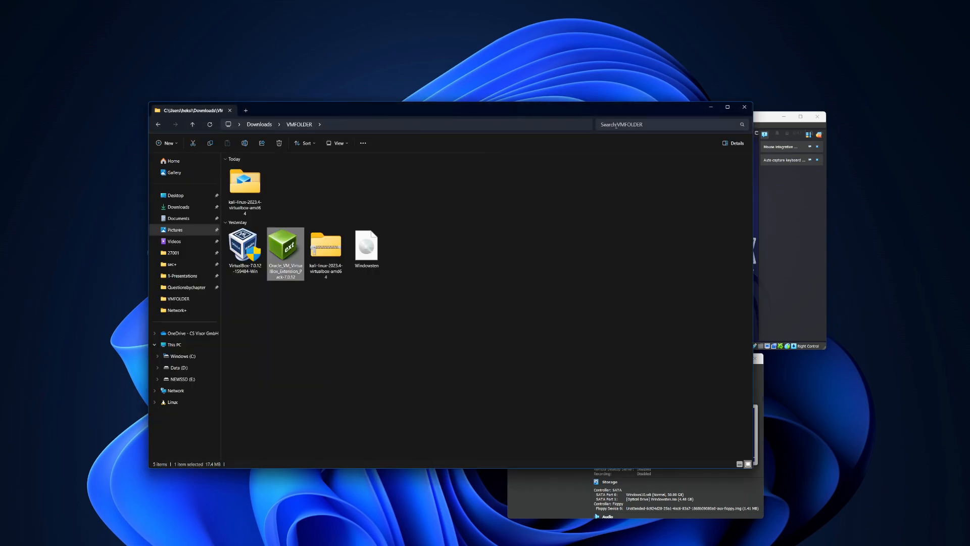
Close the VMFOLDER file window and arrange the Windows10 window beside Kali with the VirtualBox Manager centered below both.
click(430, 240)
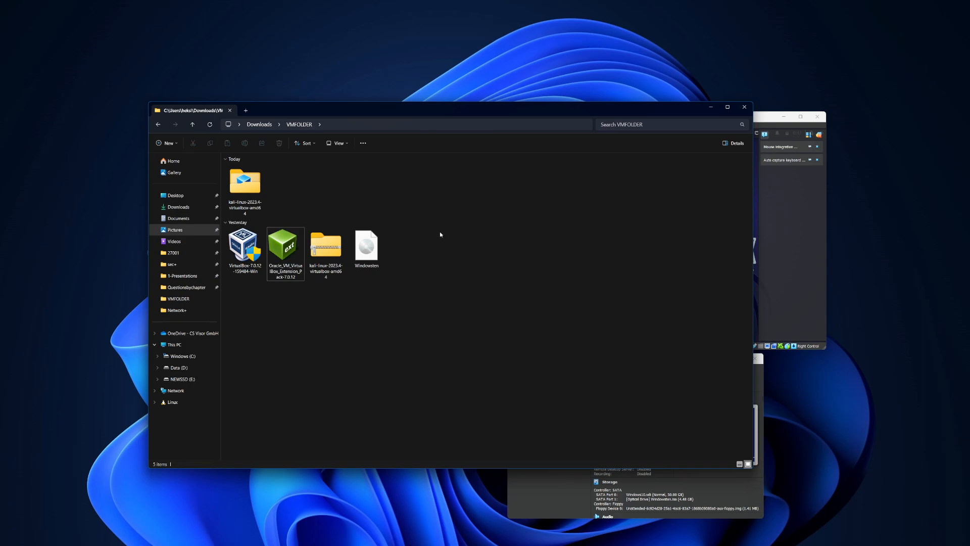
click(745, 109)
drag(371, 194, 425, 120)
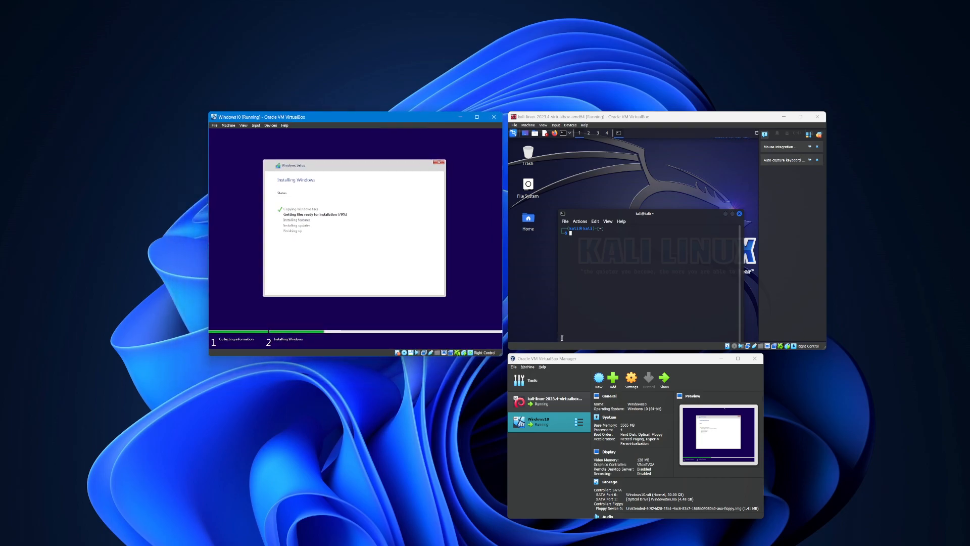
drag(590, 362, 434, 366)
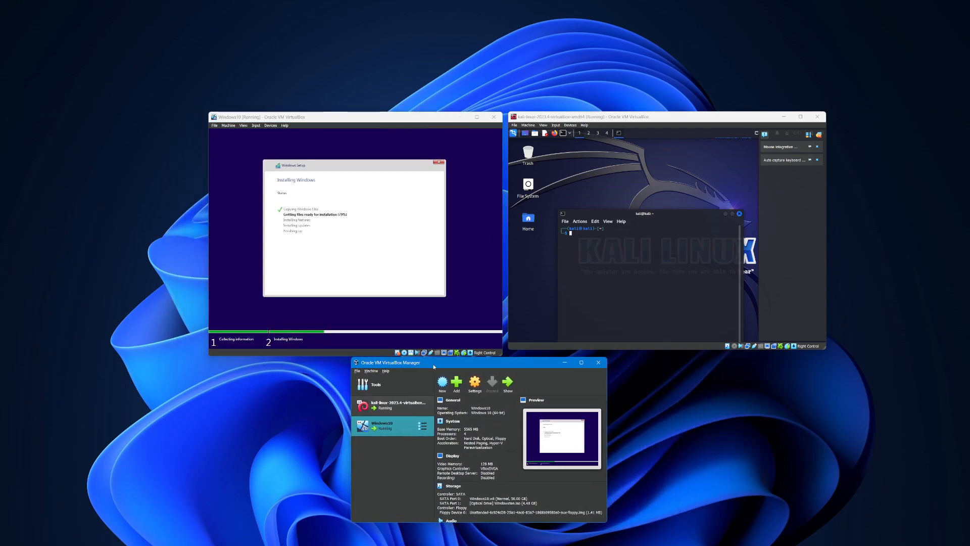
drag(420, 116, 431, 114)
Make the Kali terminal slightly smaller and reposition it toward the middle of the Kali desktop.
drag(683, 213, 673, 163)
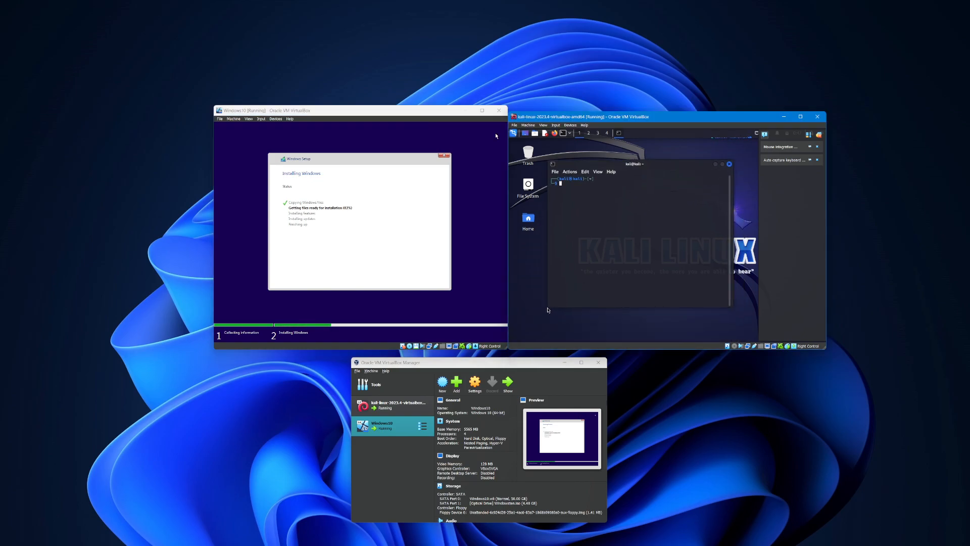
drag(550, 306, 564, 298)
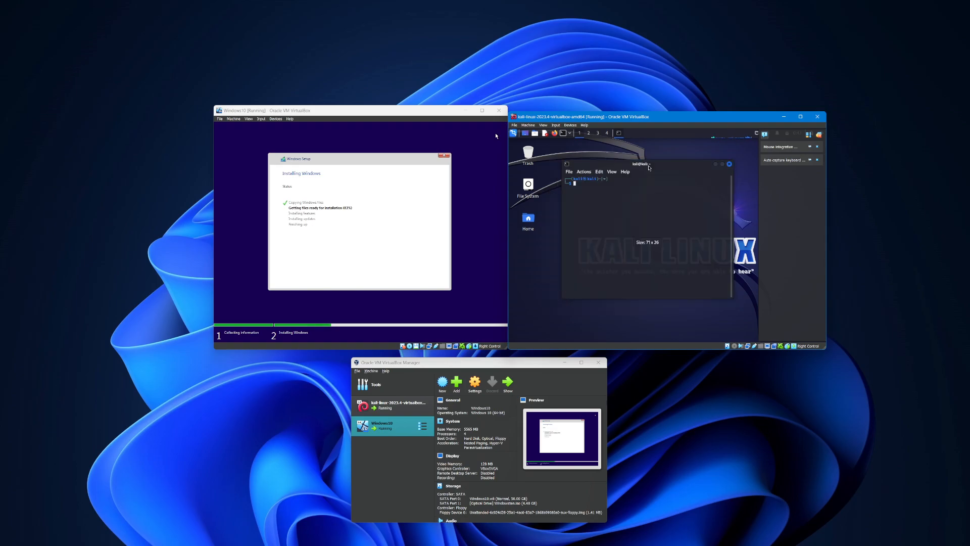
drag(666, 168, 675, 187)
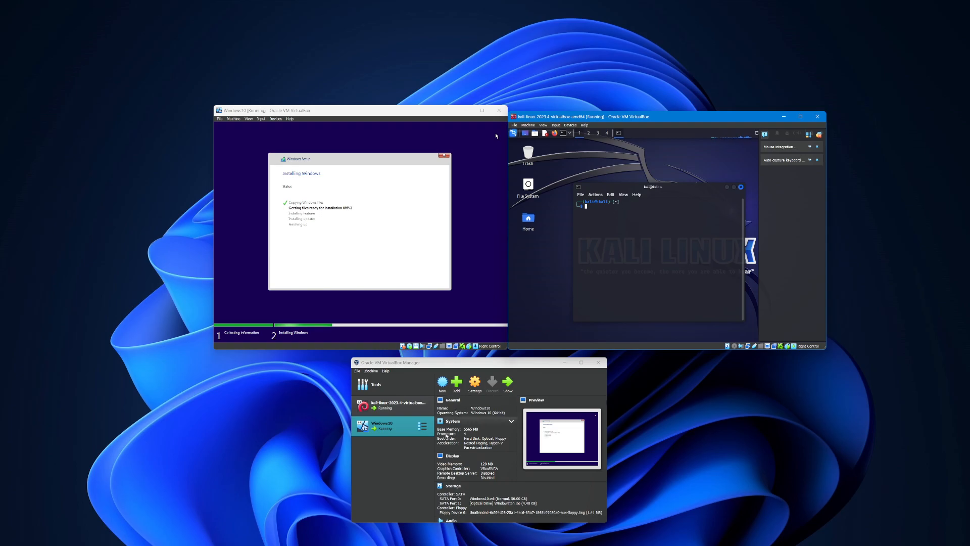
Check the network adapter settings of the Kali machine in the VirtualBox Manager and close them.
click(405, 408)
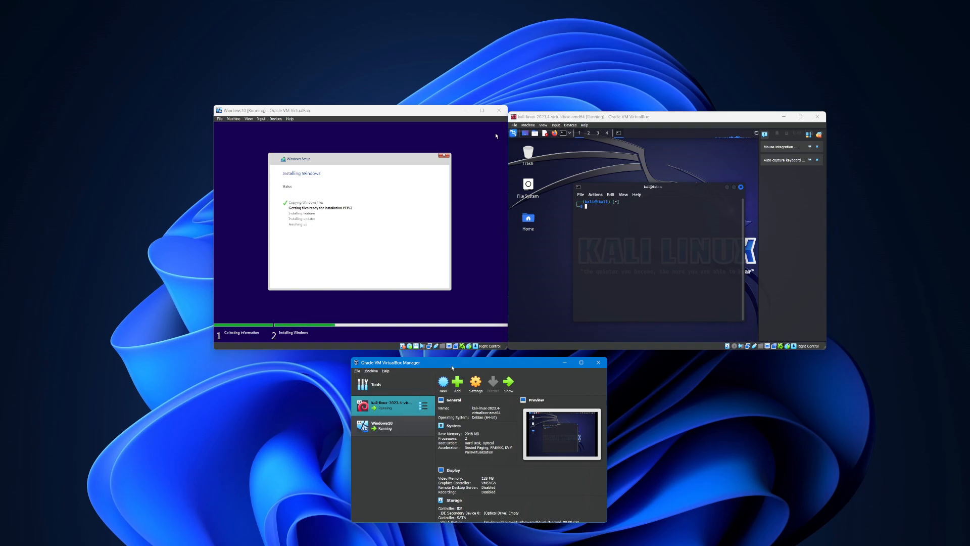
drag(452, 368, 447, 361)
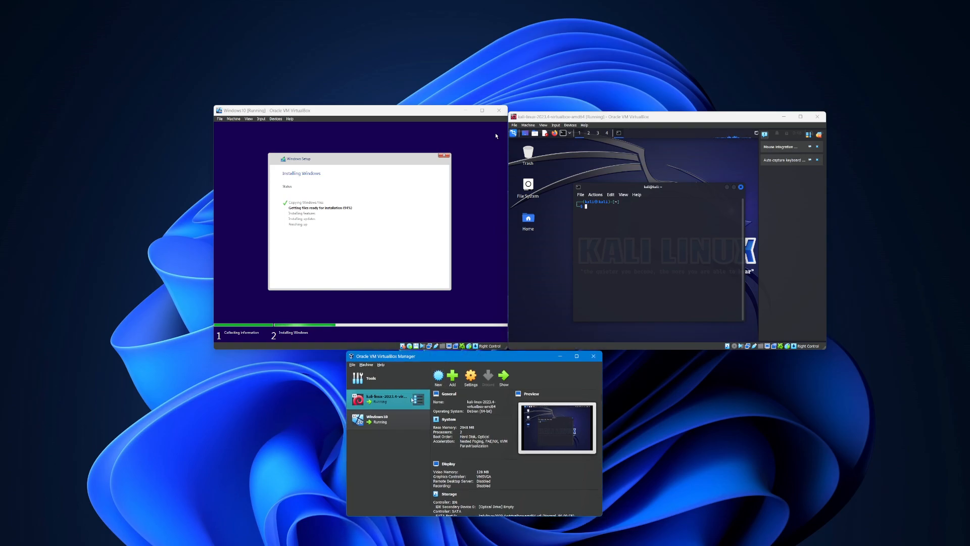
click(470, 376)
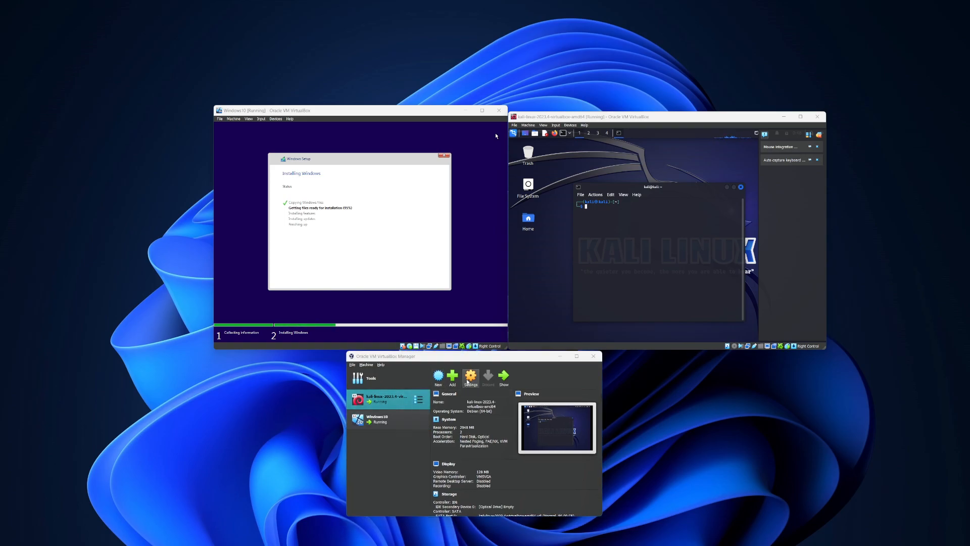
click(393, 428)
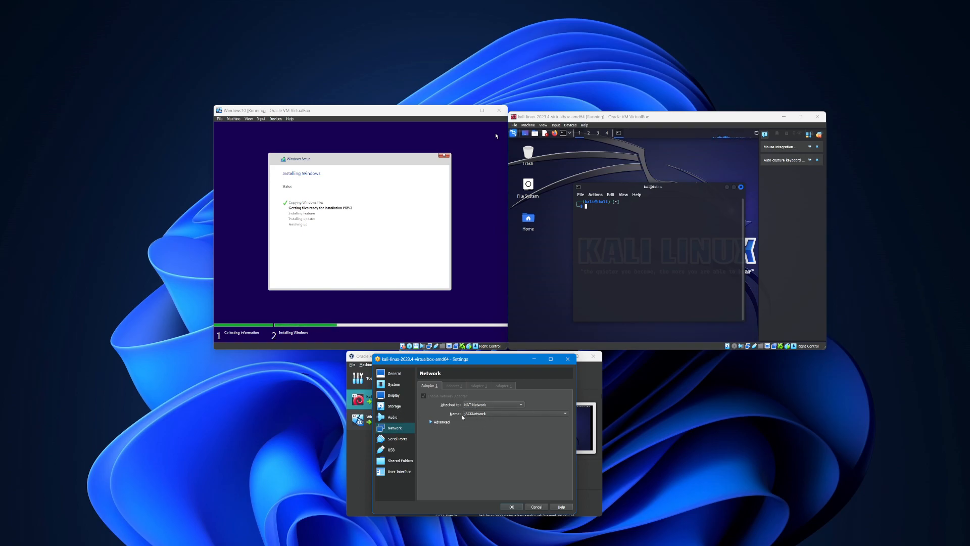
key(Return)
Attach network Adapter 1 of the Windows10 machine to NAT Network and apply the settings.
click(398, 422)
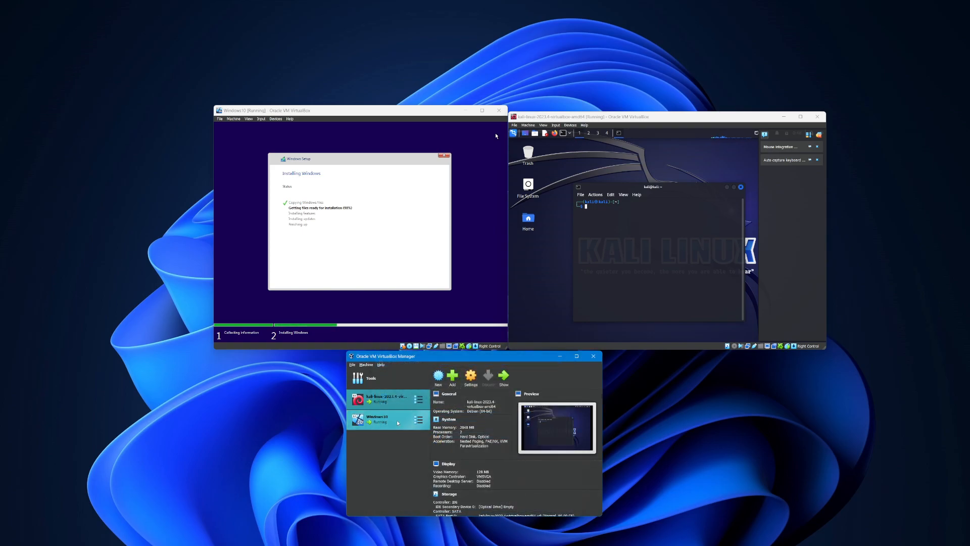
click(464, 388)
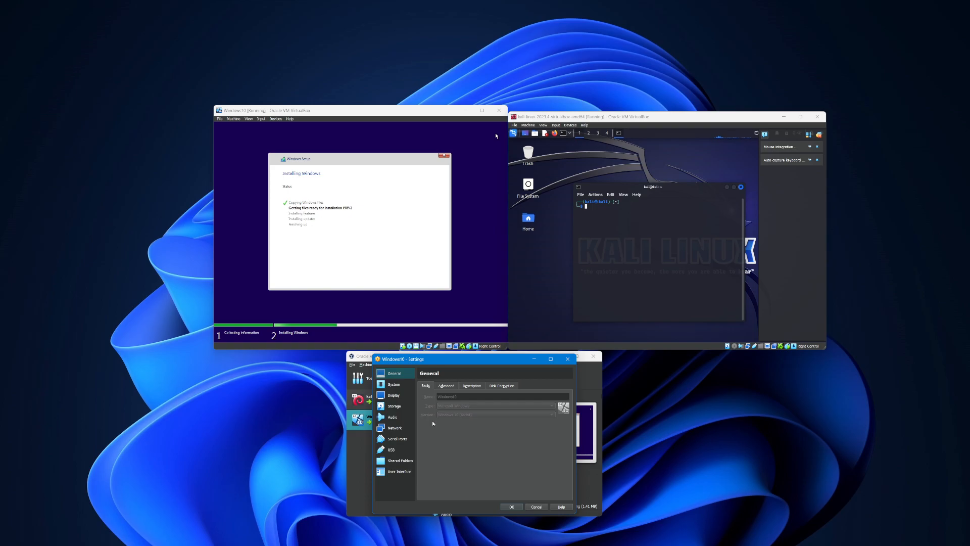
click(391, 429)
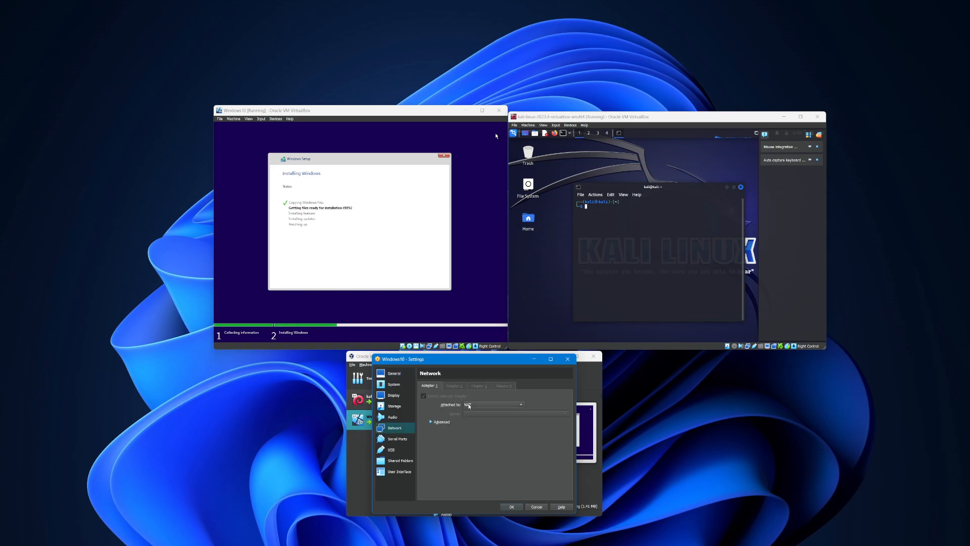
click(467, 406)
click(475, 439)
click(511, 507)
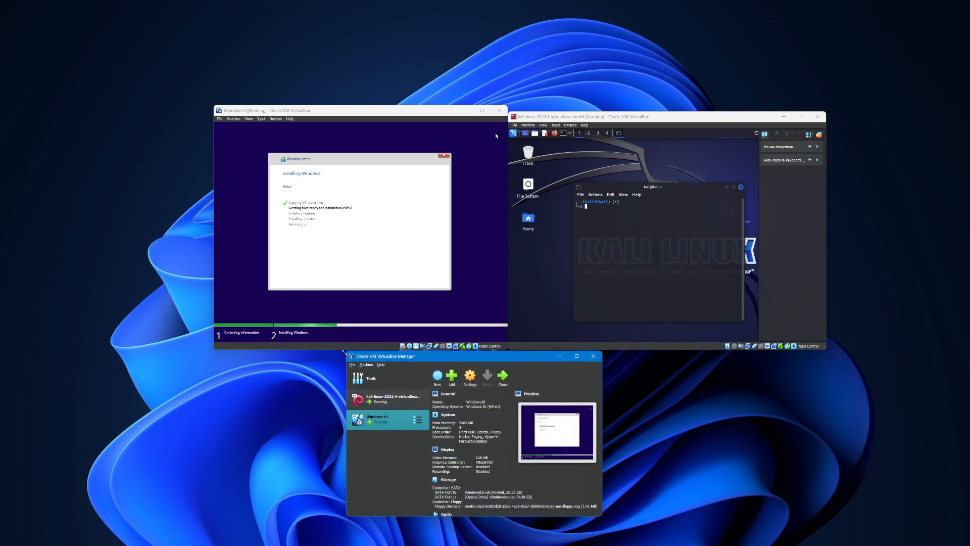
Restart the Windows10 machine immediately from the Windows Setup restart screen to continue the installation.
drag(344, 354, 343, 354)
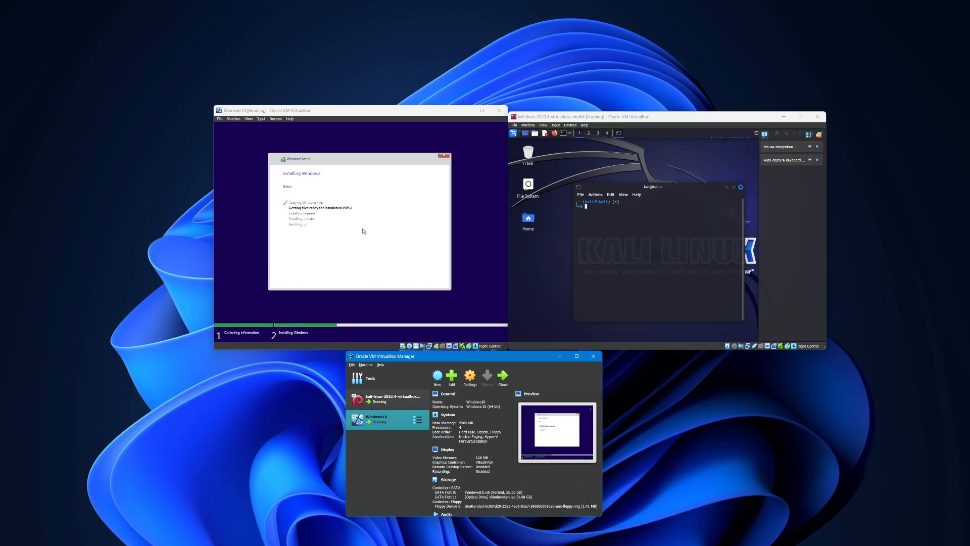
click(385, 114)
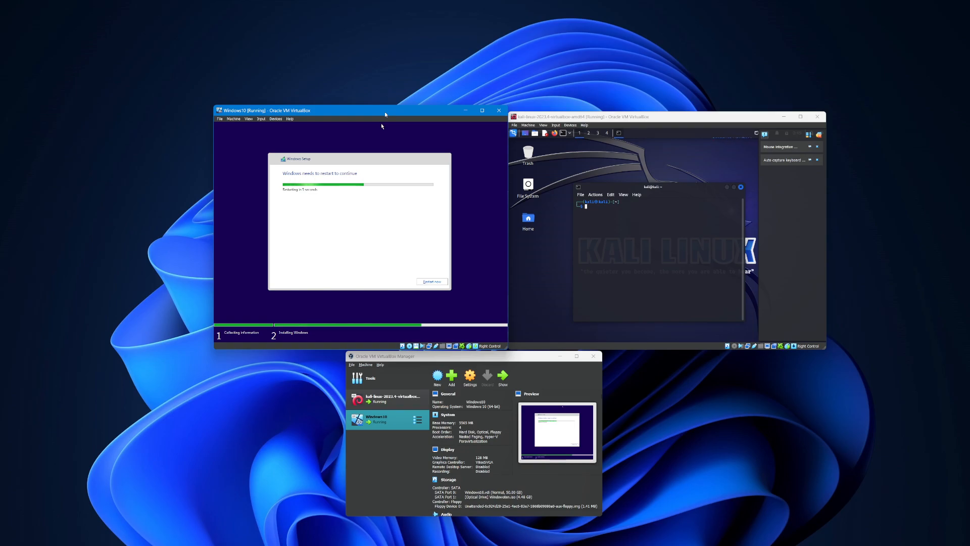
click(432, 282)
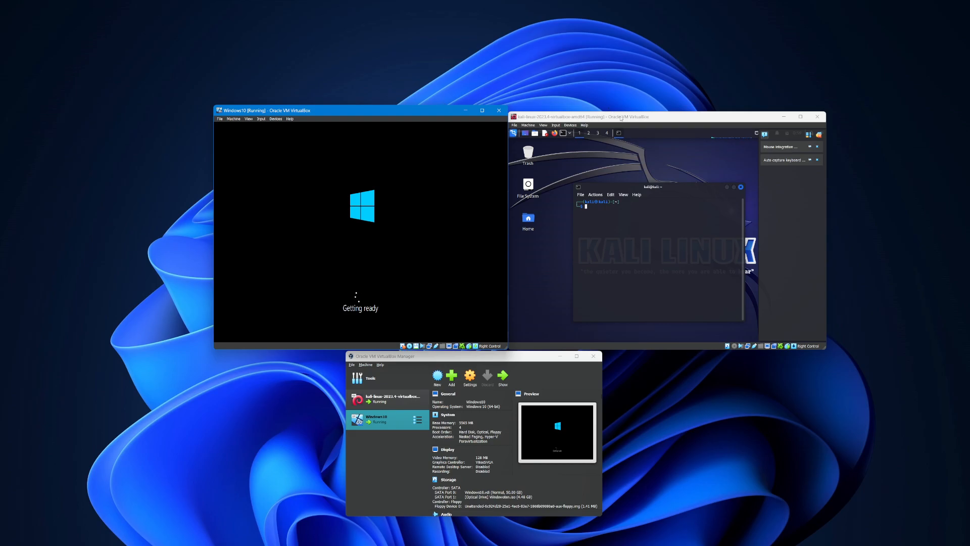
Move the Kali terminal slightly higher on its desktop and review both machines' details in the VirtualBox Manager, ending on Windows10.
drag(668, 190, 654, 173)
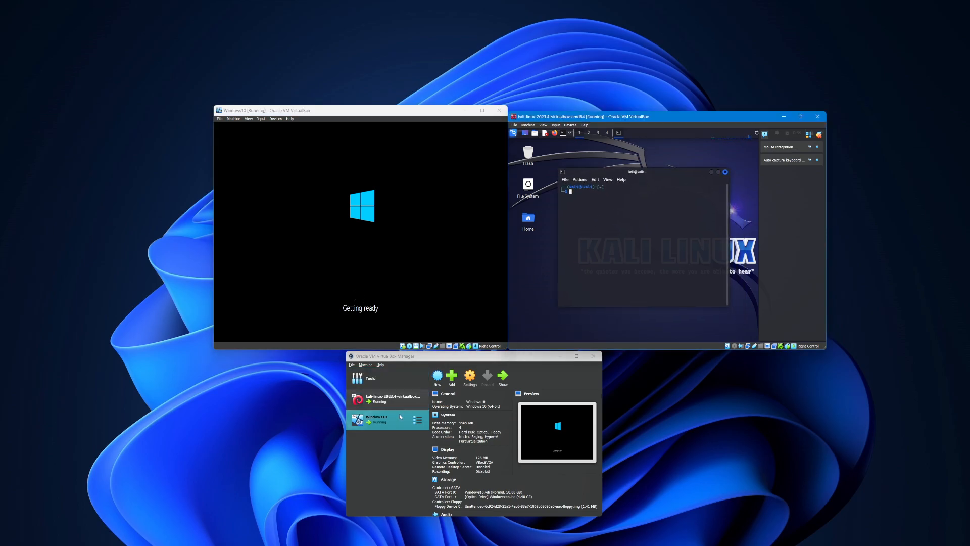
click(384, 429)
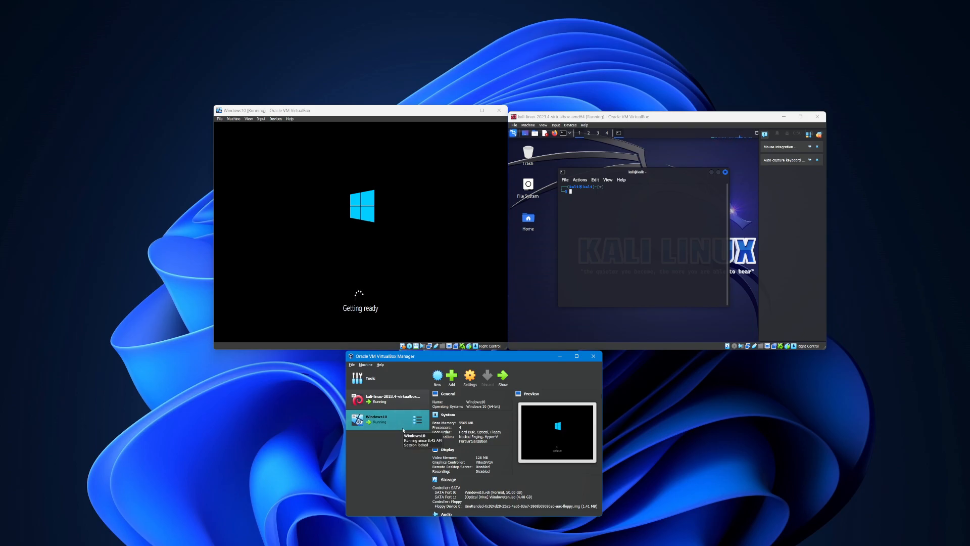
click(388, 407)
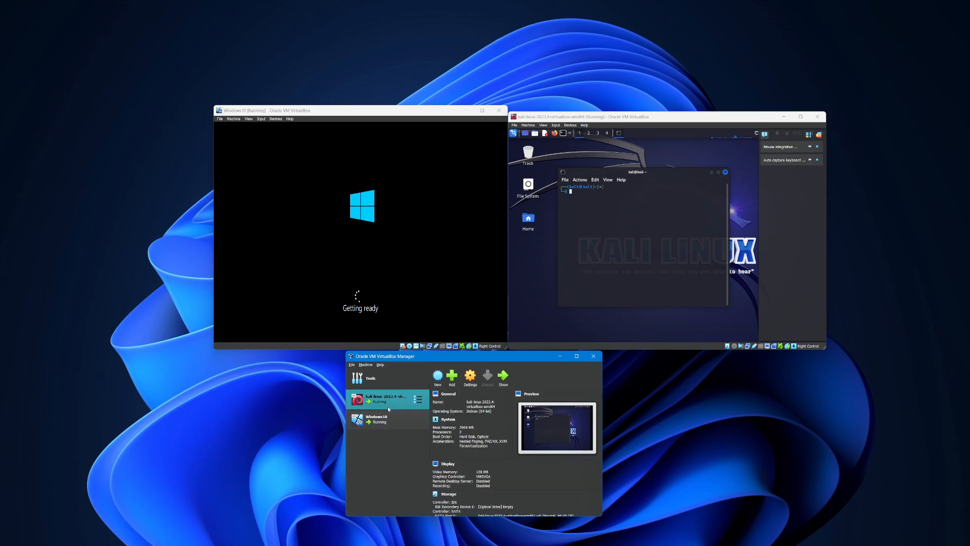
click(393, 417)
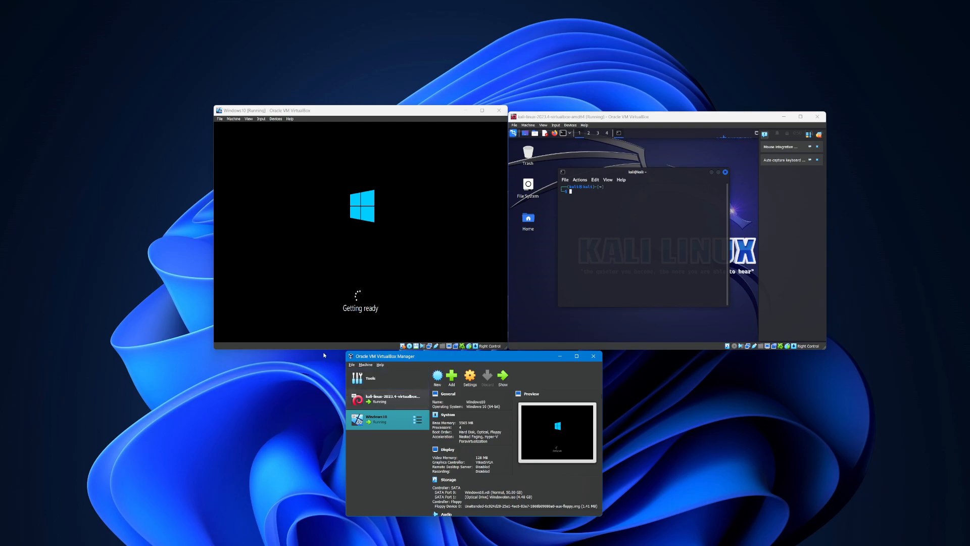
mouse_move(389, 113)
mouse_down()
mouse_move(381, 111)
mouse_move(387, 116)
mouse_up()
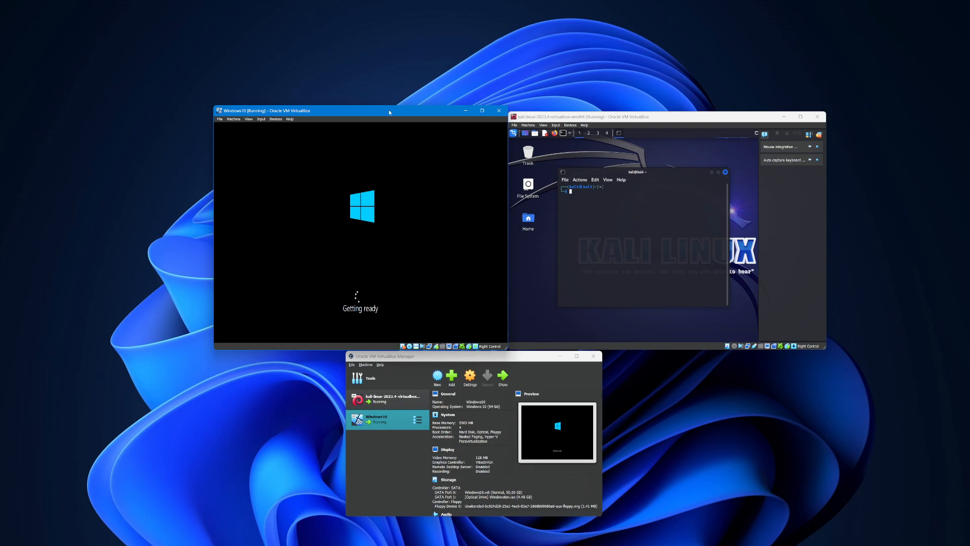
key(Control_R+f)
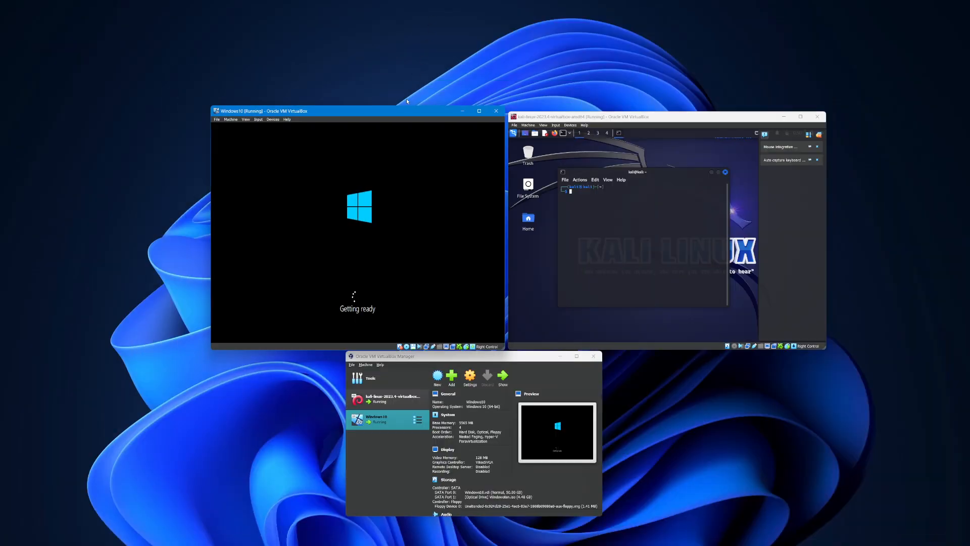
drag(394, 111, 398, 113)
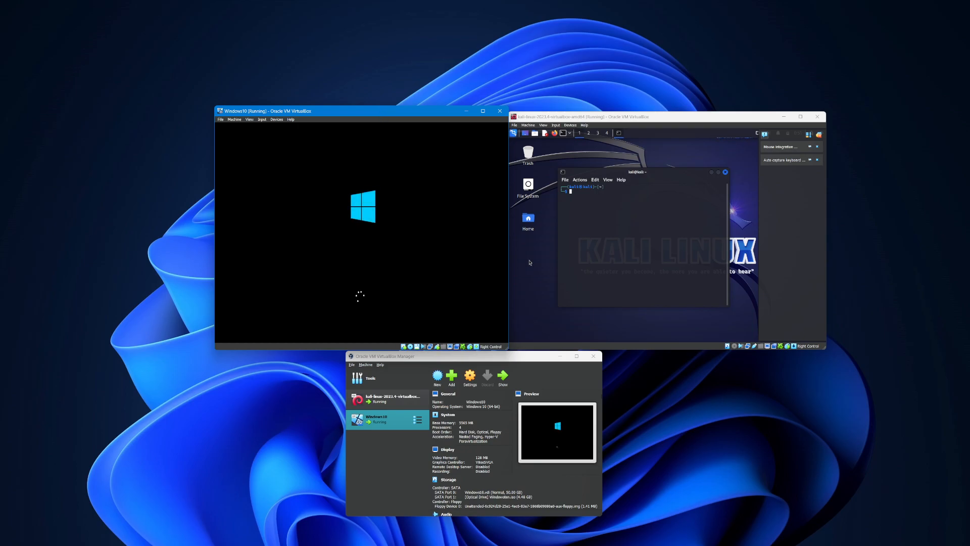
Ping 1.1.1.1 from the Kali terminal, stop the ping, and list the network interfaces with ifconfig.
click(635, 229)
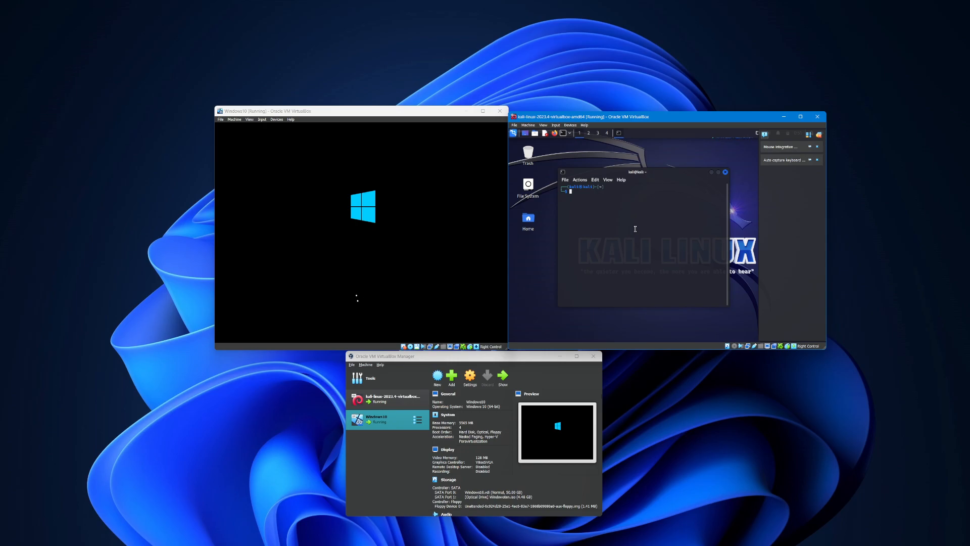
text(s)
text(ing)
text( 1)
text(.1.1.1)
key(Return)
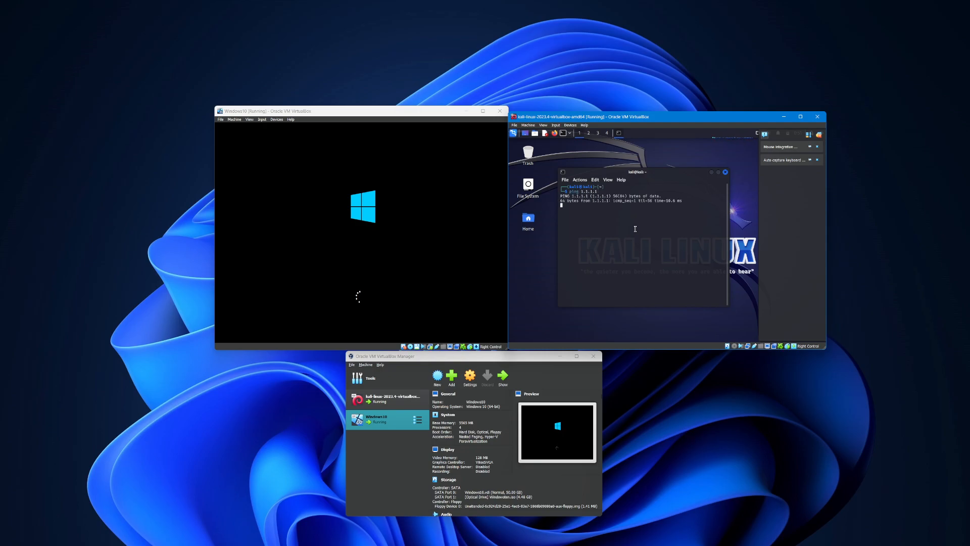
key(ctrl+c)
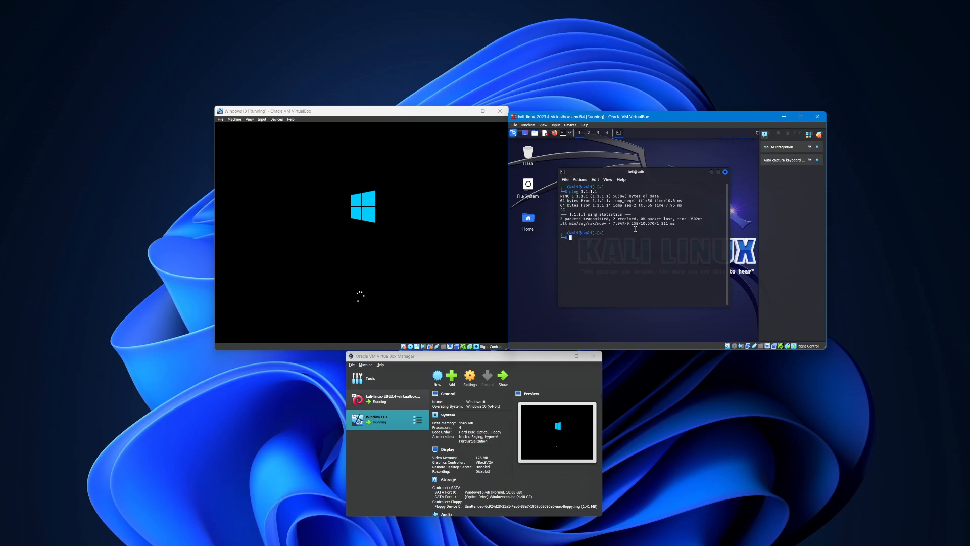
text(ifconfig)
key(Return)
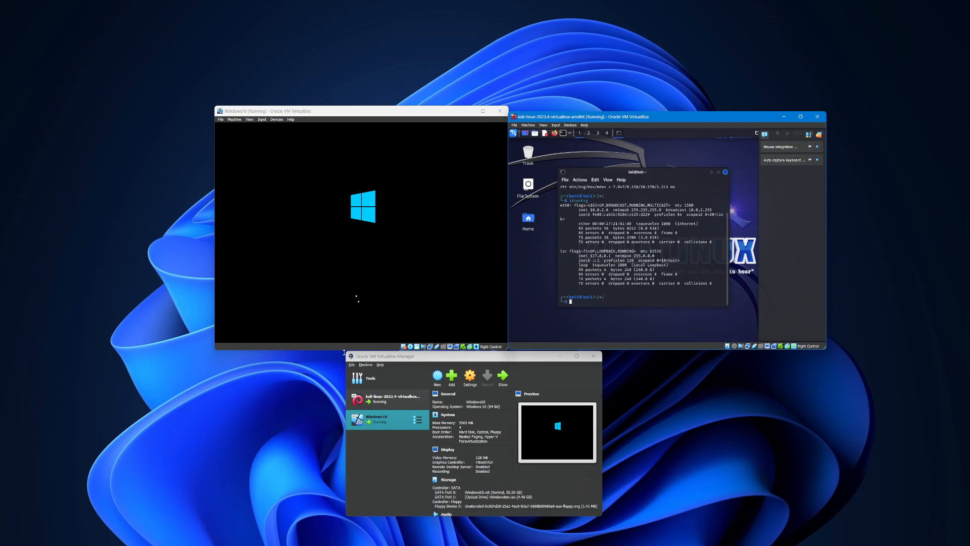
Make the VirtualBox Manager window slightly wider and shorter and position it just below the virtual machine windows.
drag(340, 352, 345, 387)
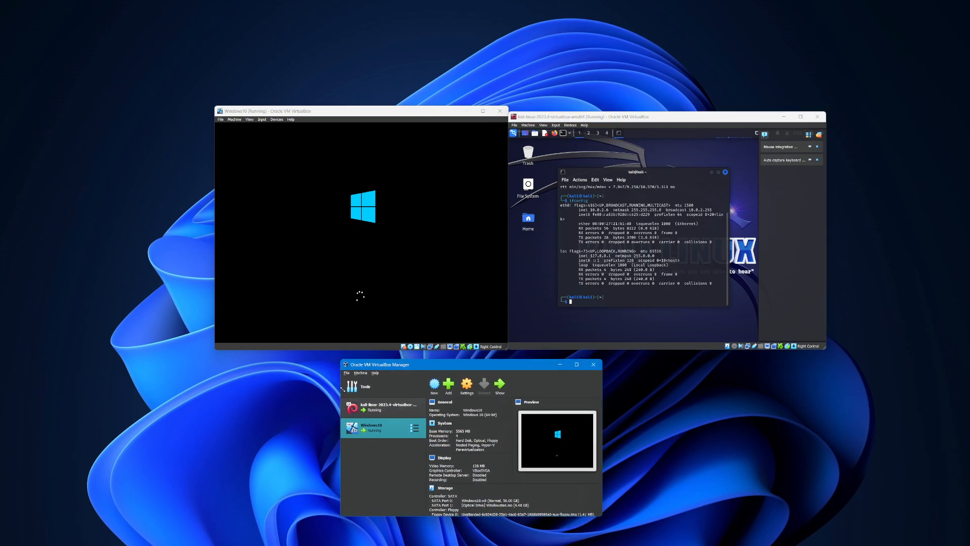
drag(466, 368, 474, 363)
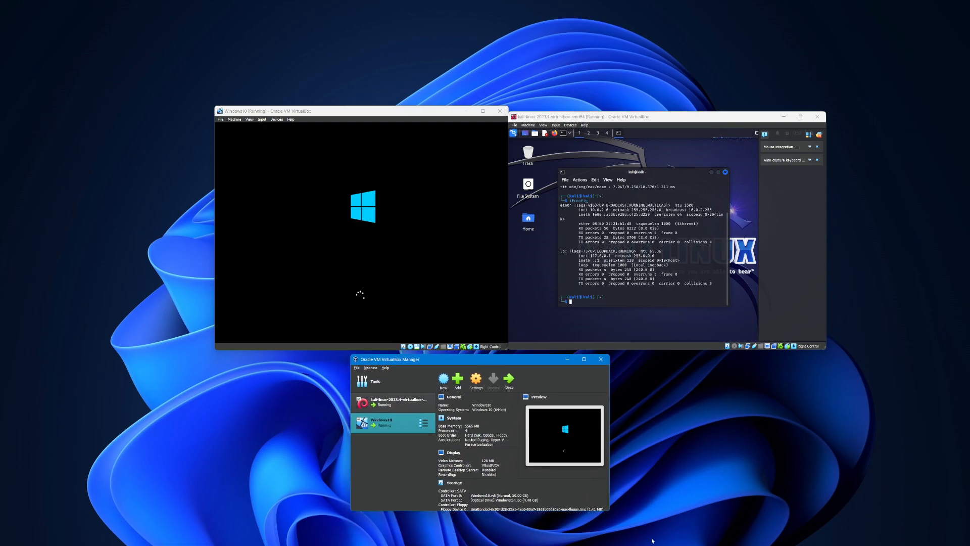
Switch to the OBS window to check the recording and minimize it again.
mouse_move(640, 544)
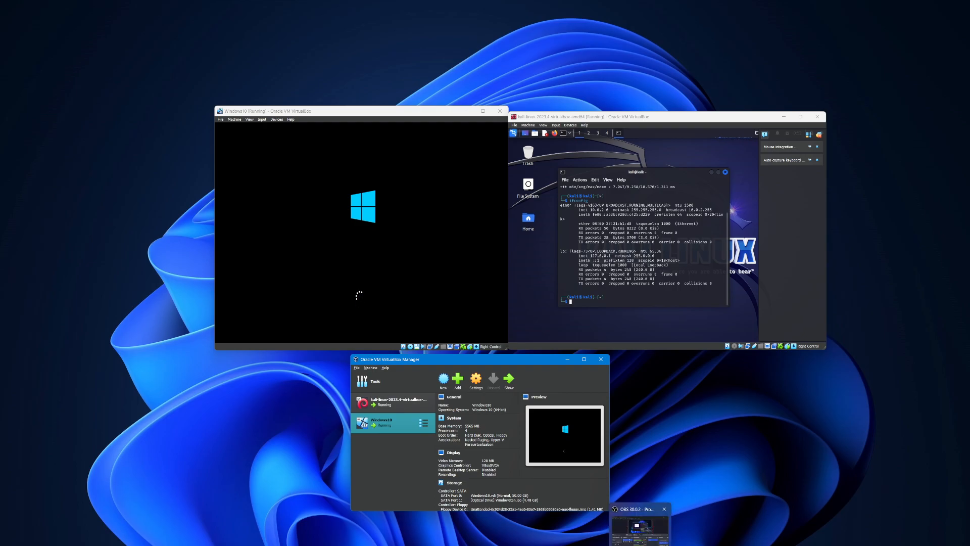
click(640, 528)
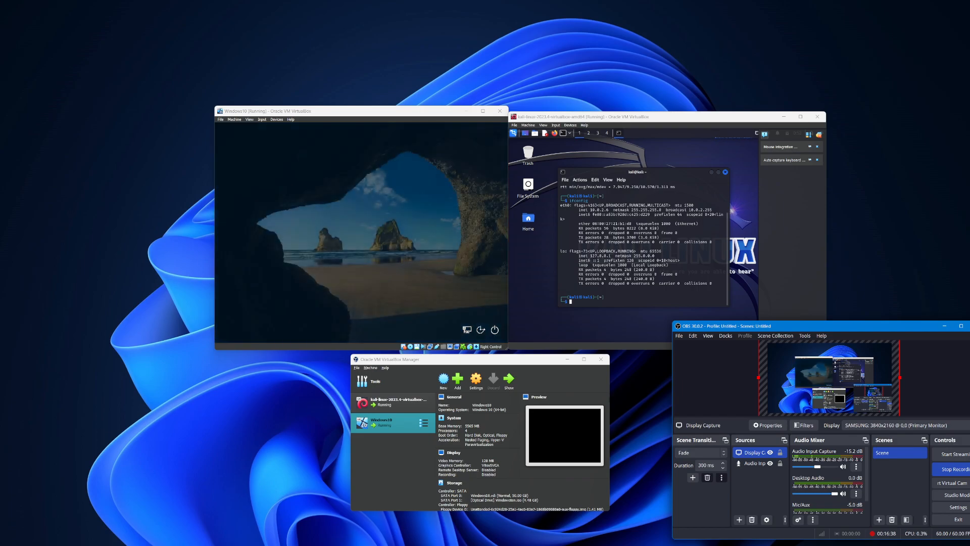
key(super+Down)
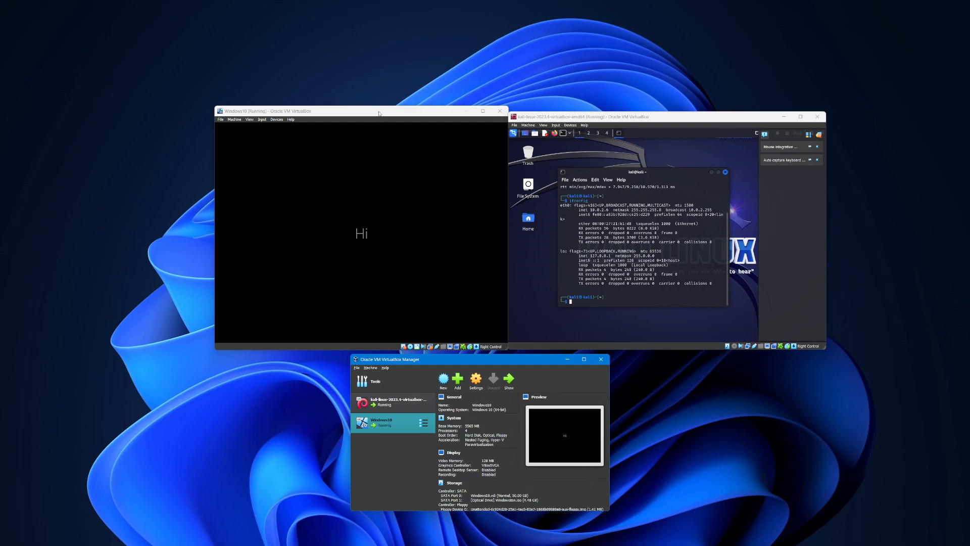
Shift the Windows10 window and the terminal on the Kali desktop slightly lower.
drag(378, 113, 375, 111)
drag(376, 112, 379, 115)
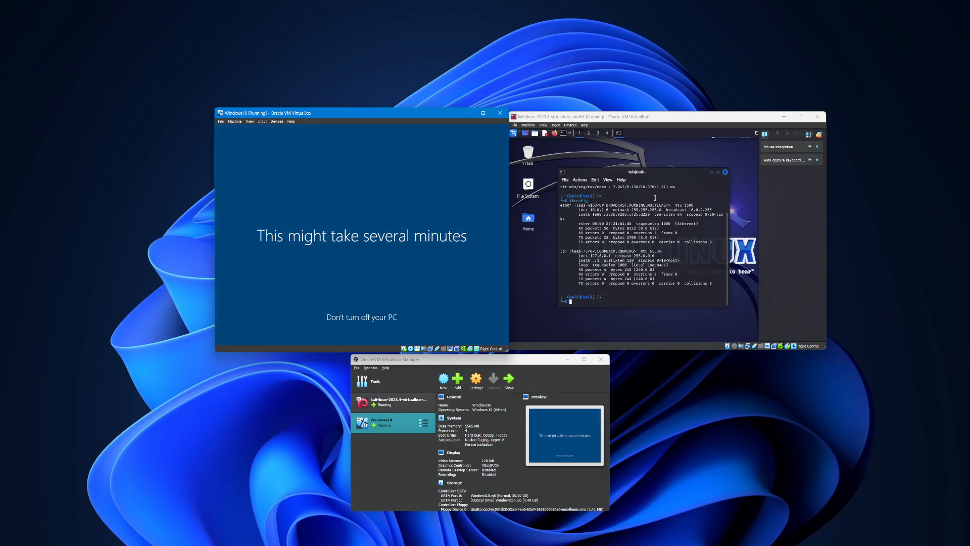
mouse_move(659, 173)
mouse_down()
mouse_move(687, 174)
mouse_move(658, 176)
mouse_up()
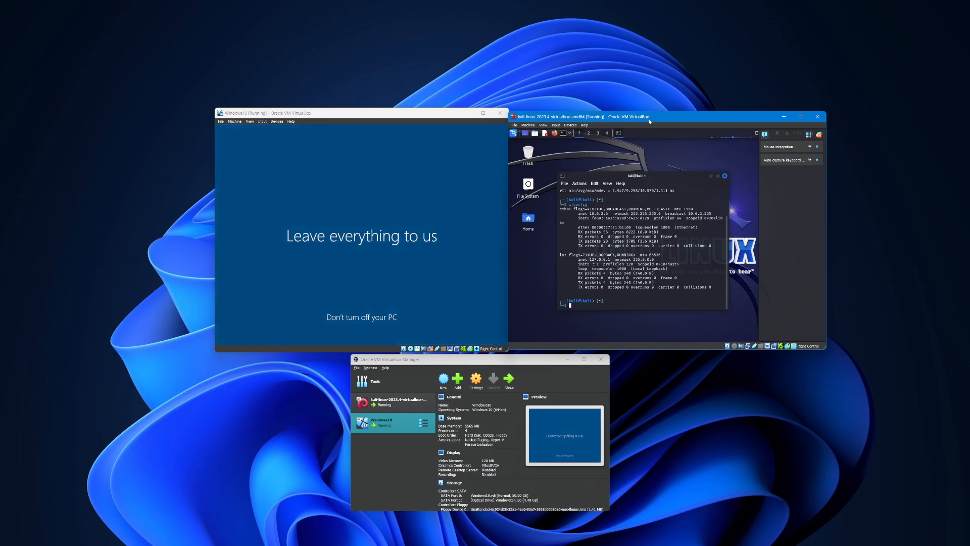
Align the Kali virtual machine window with the Windows10 window and open Command Prompt in the Windows 10 machine.
drag(655, 117, 655, 115)
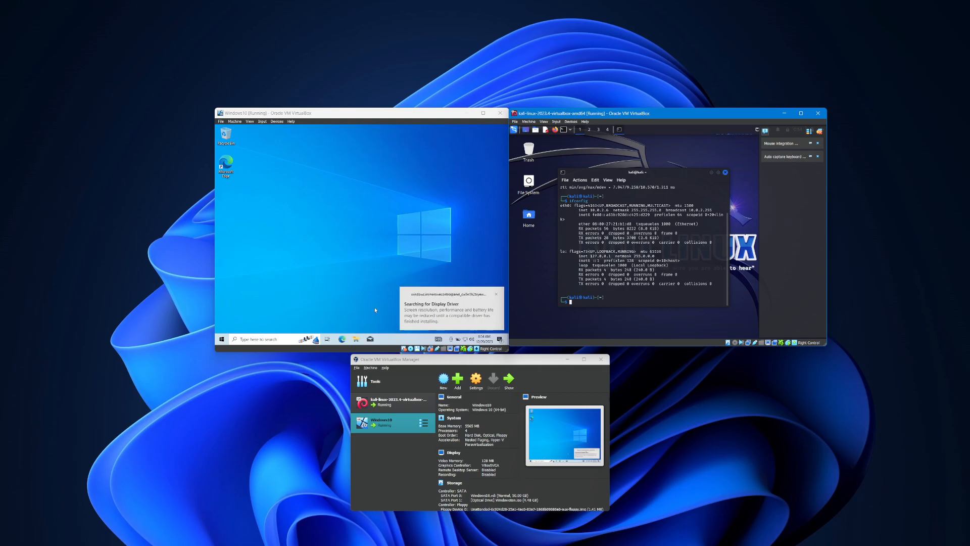
click(265, 339)
click(264, 339)
text(cmd)
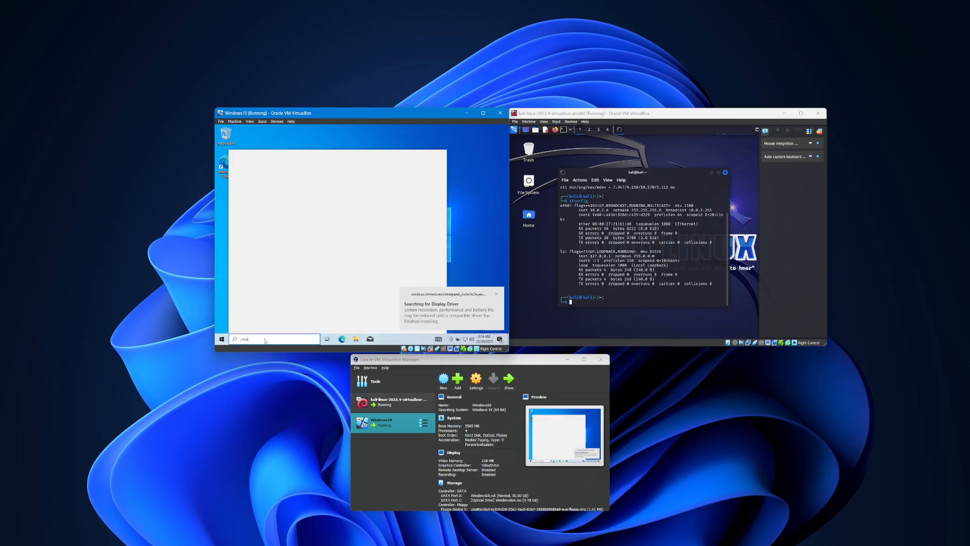
key(Return)
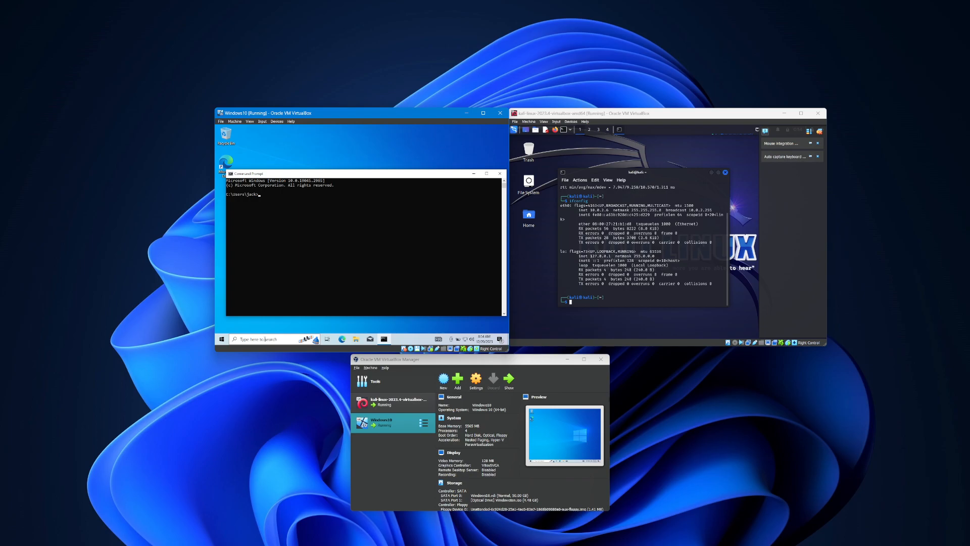
Run ipconfig in the Windows 10 Command Prompt and ping the Kali machine at 10.0.2.6.
text(ipconf)
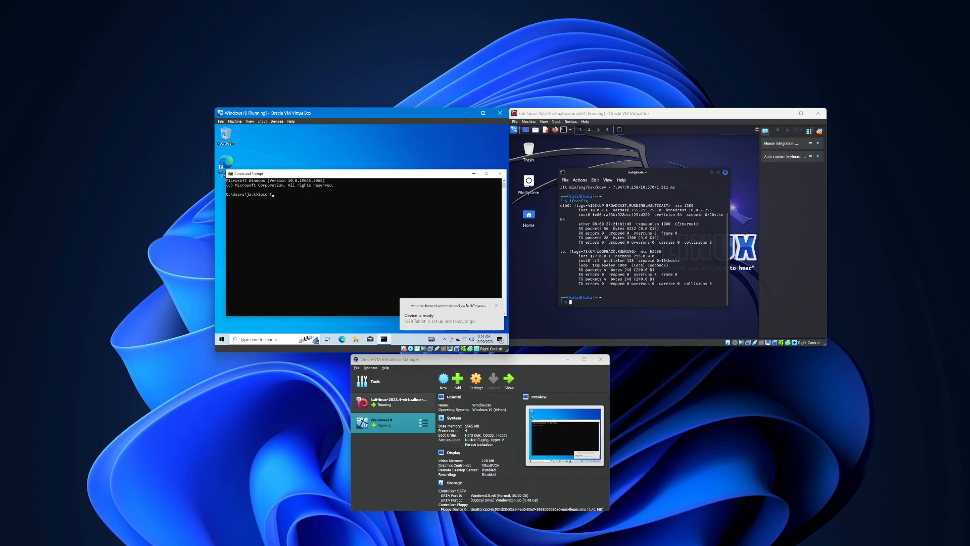
text(ig)
key(Return)
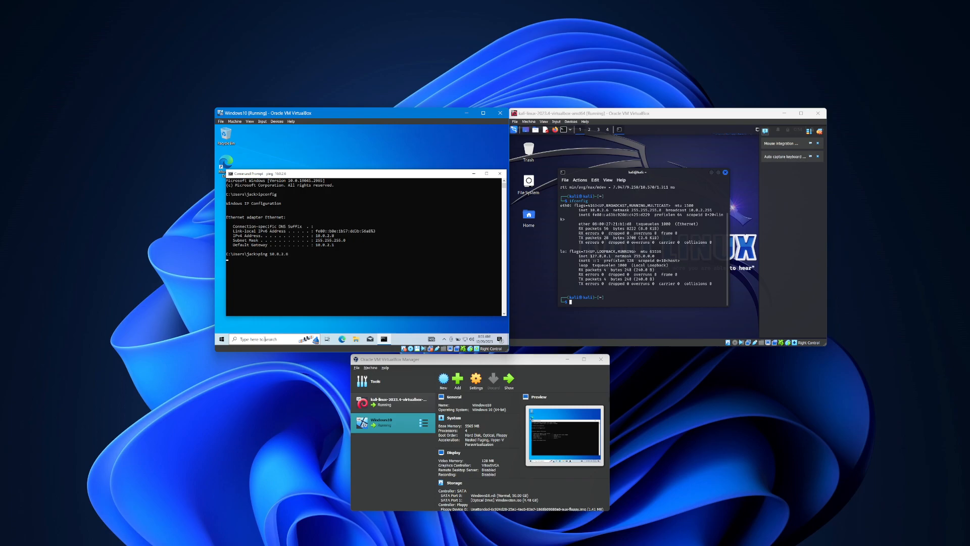
key(Return)
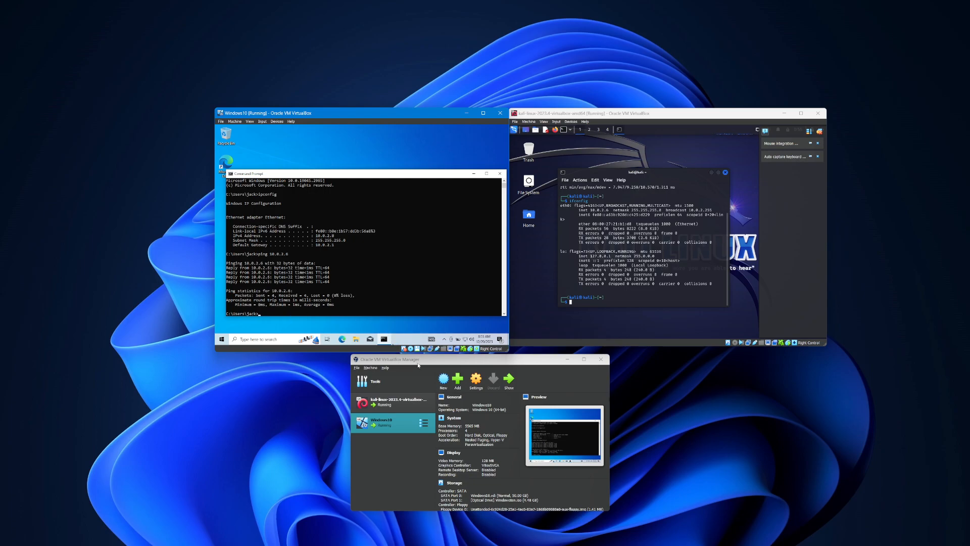
View the snapshots of the Kali machine and the Windows10 machine in VirtualBox Manager, keeping its window just below the virtual machine windows.
drag(487, 359, 493, 287)
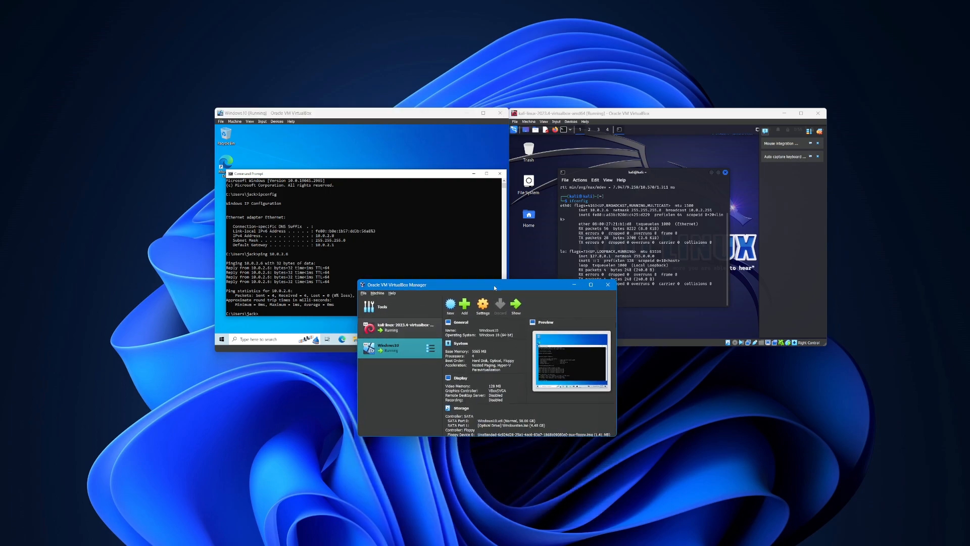
click(429, 329)
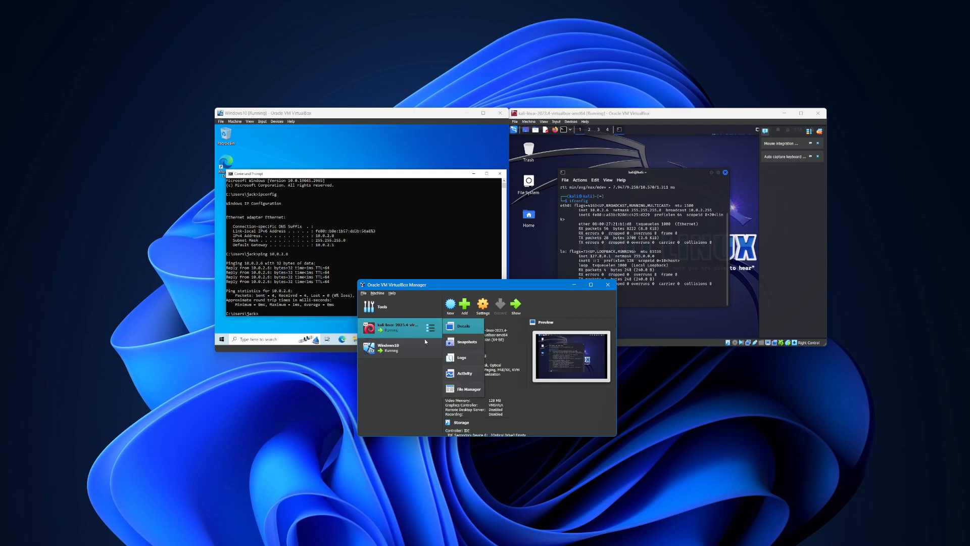
click(455, 345)
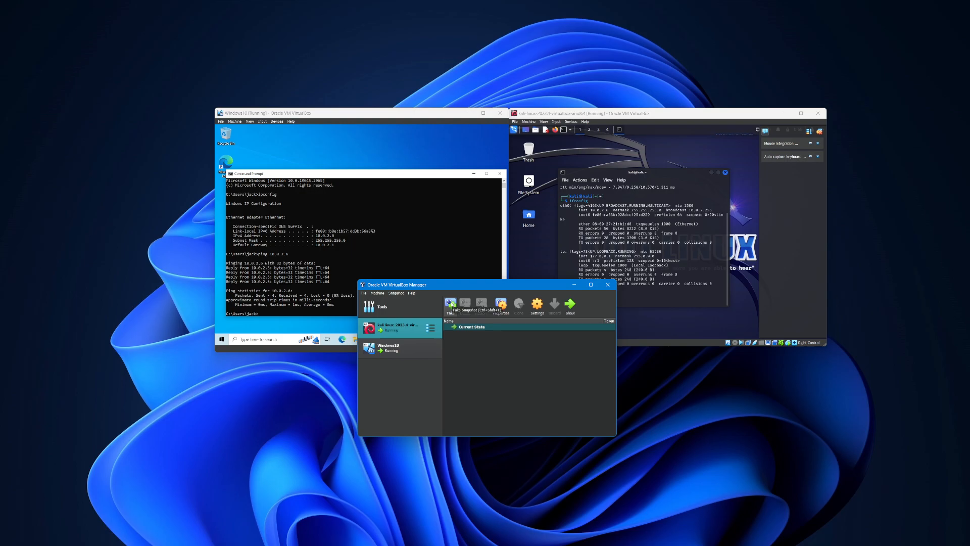
drag(446, 286, 448, 360)
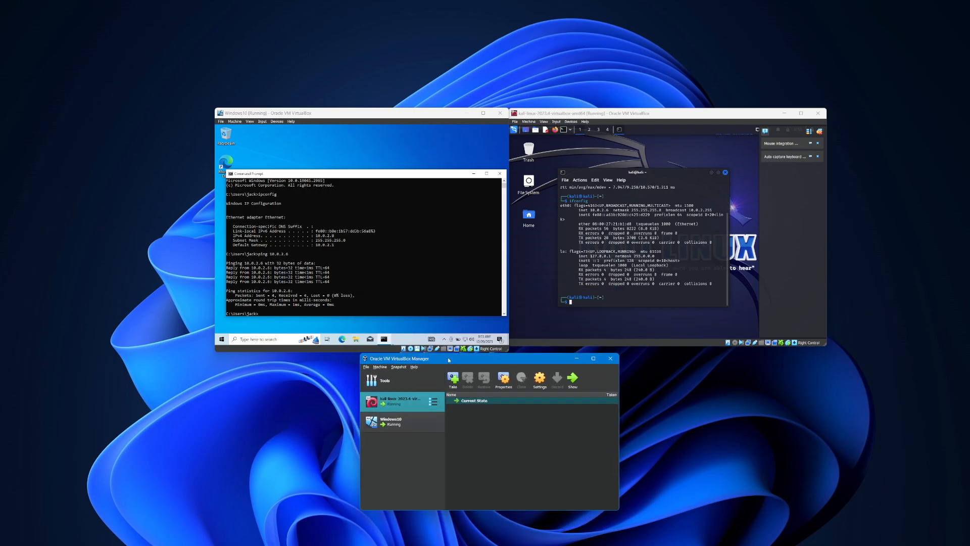
click(413, 422)
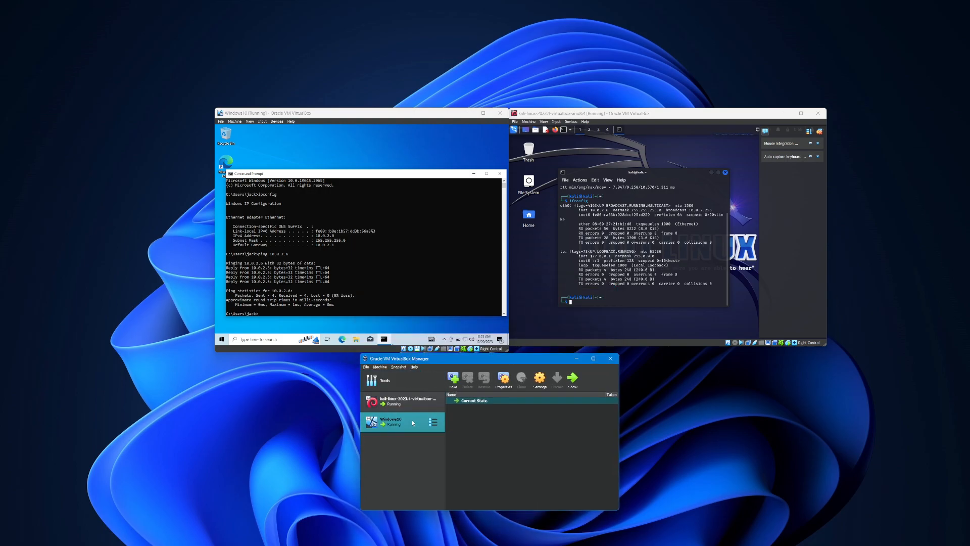